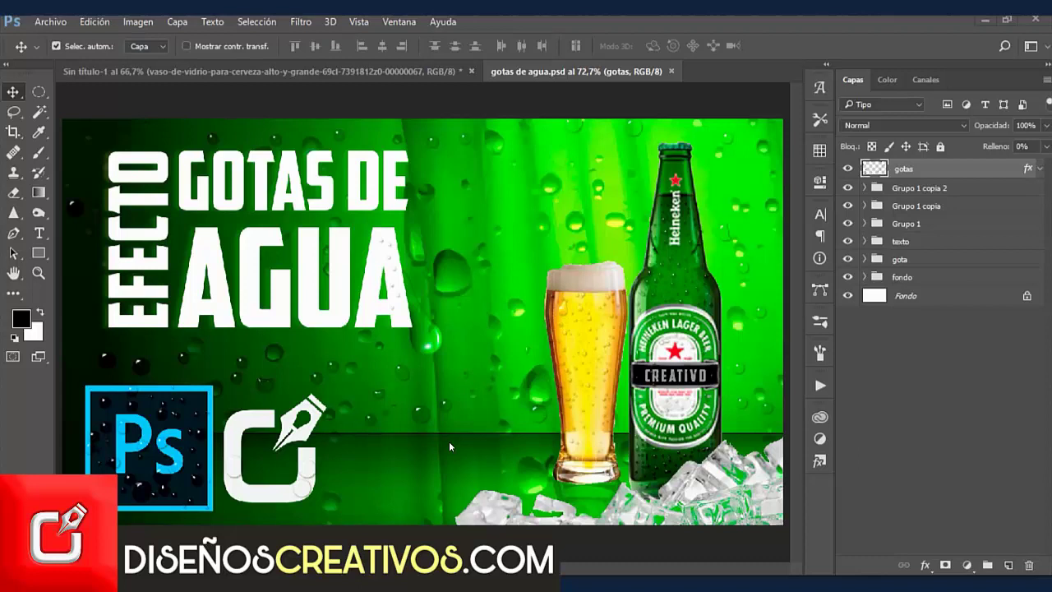
- In Sin título-1, show the green fondo-02-01 background and the vaso layer, then add a new empty layer above the glass
{"action": "left_click", "coordinate": [159, 70]}
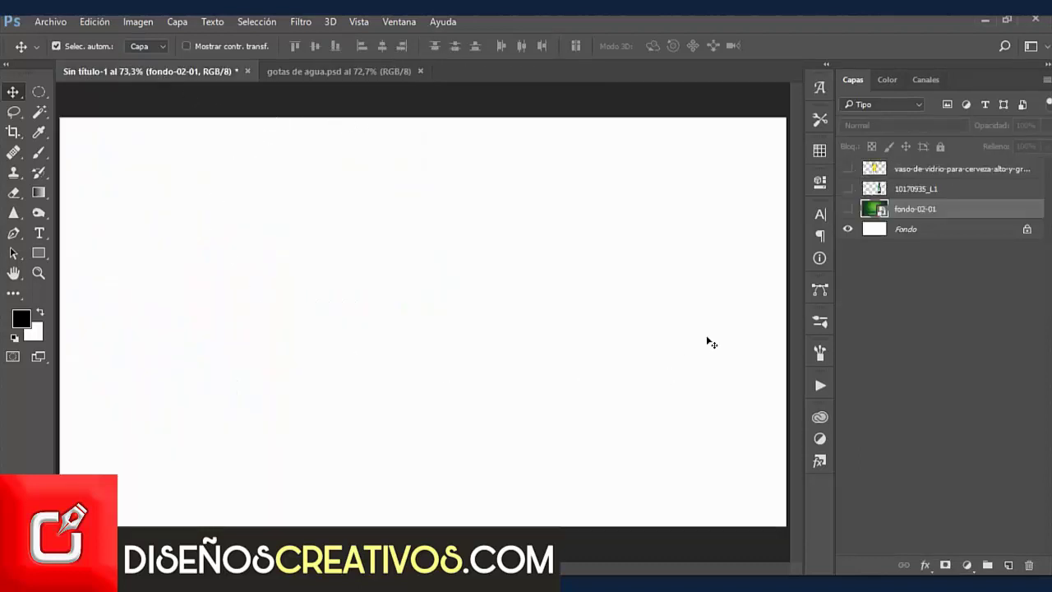
{"action": "left_click", "coordinate": [848, 209]}
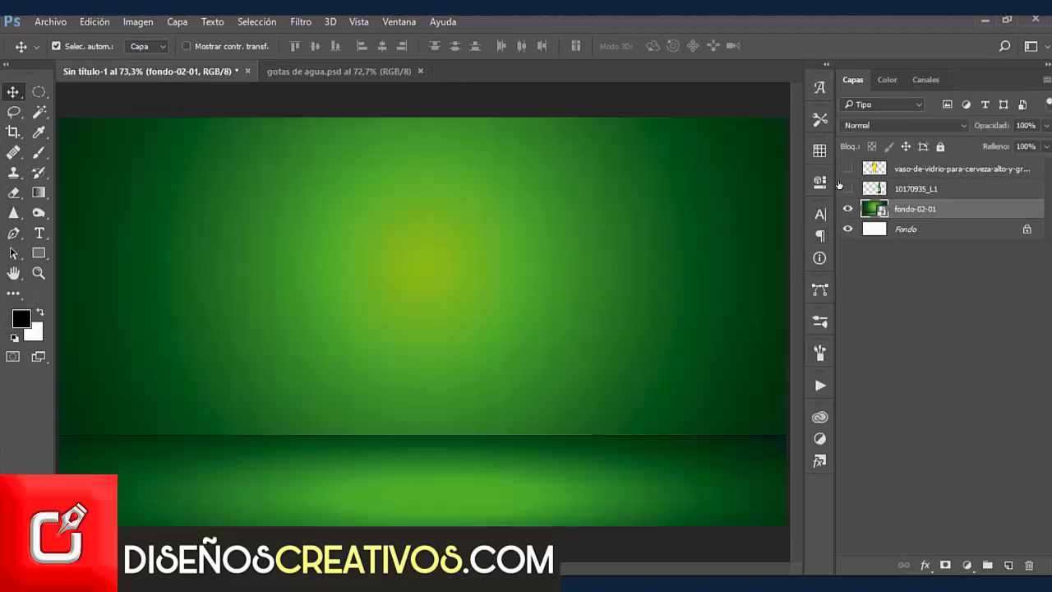
{"action": "left_click", "coordinate": [847, 168]}
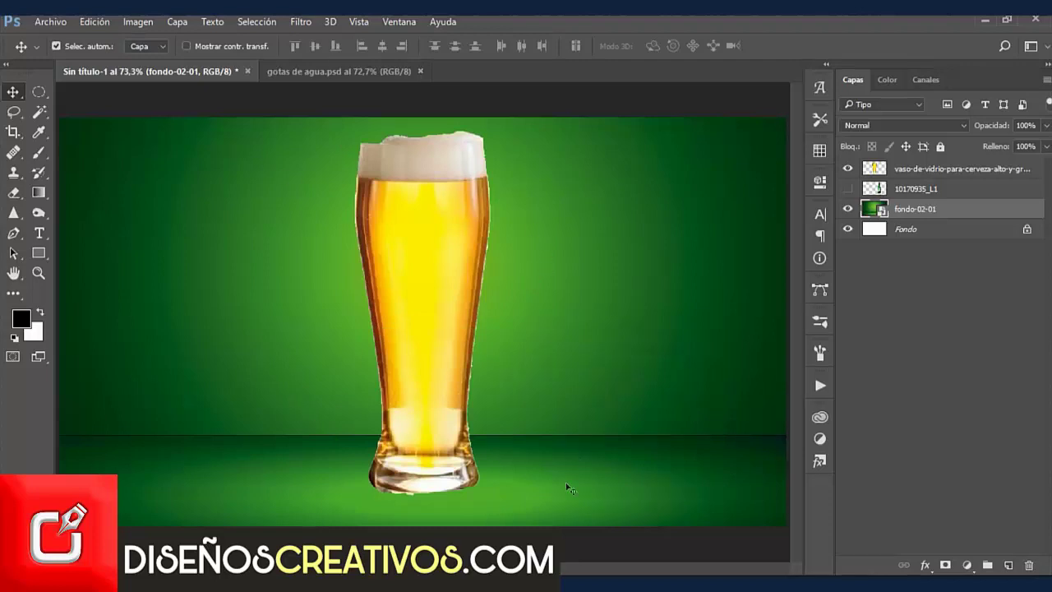
{"action": "left_click", "coordinate": [921, 168]}
{"action": "left_click", "coordinate": [1008, 565]}
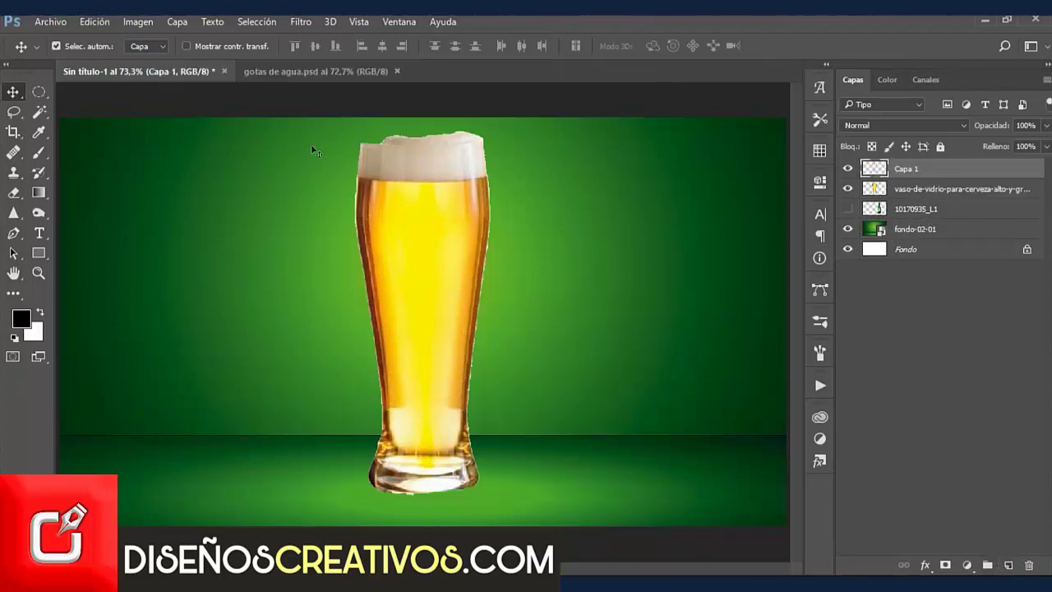
{"action": "left_click", "coordinate": [39, 153]}
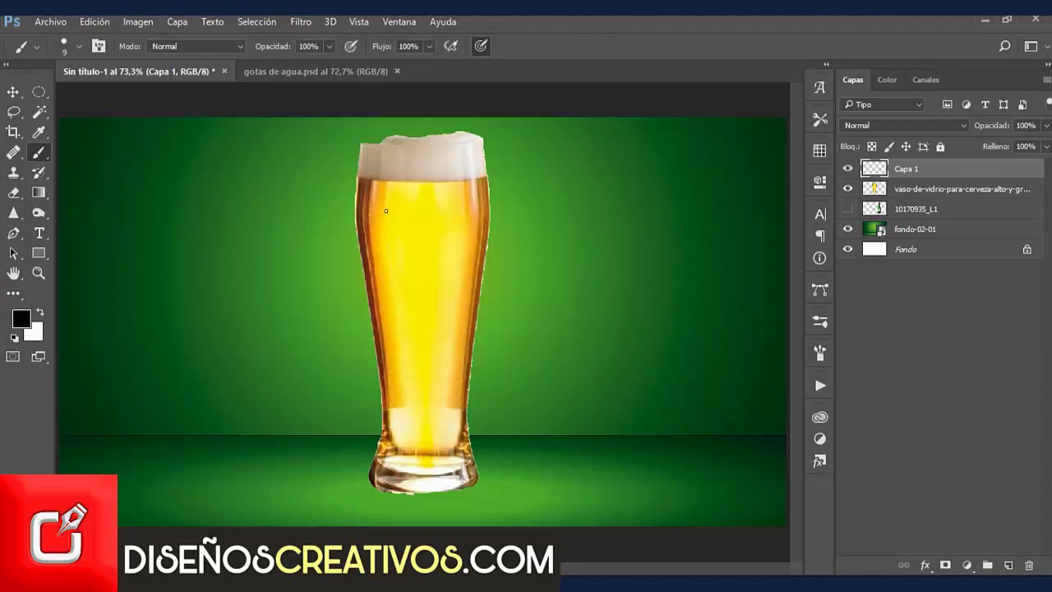
- Zoom in and paint five black 9 px dots on the upper-left of the beer glass
{"action": "scroll", "coordinate": [390, 203], "scroll_direction": "up", "scroll_amount": 2}
{"action": "scroll", "coordinate": [387, 207], "scroll_direction": "up", "scroll_amount": 3}
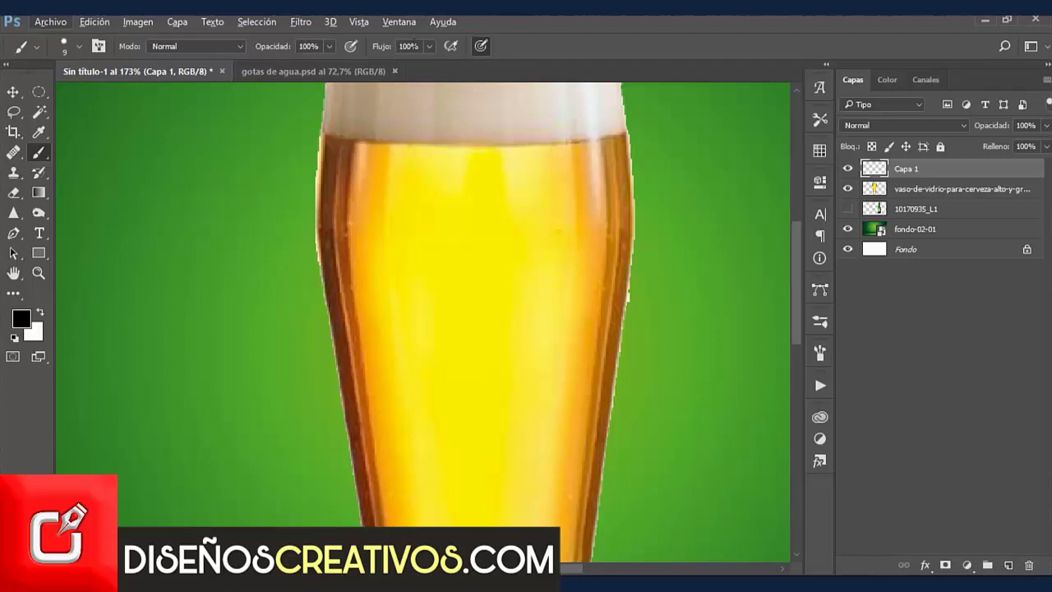
{"action": "left_click", "coordinate": [384, 160]}
{"action": "left_click", "coordinate": [367, 188]}
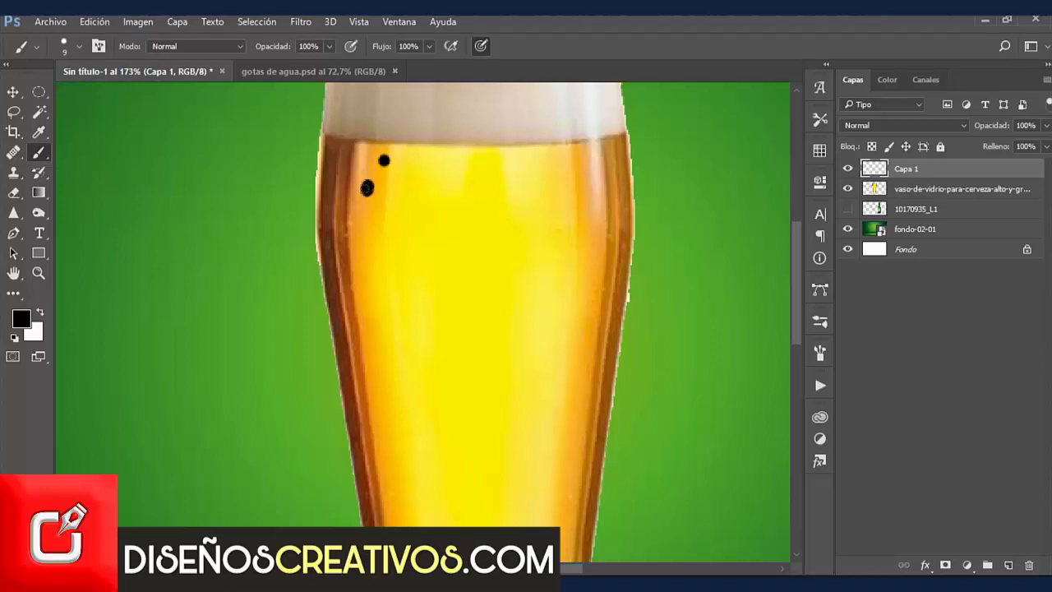
{"action": "left_click", "coordinate": [400, 188]}
{"action": "left_click_drag", "start_coordinate": [422, 160], "coordinate": [424, 169]}
{"action": "left_click_drag", "start_coordinate": [382, 232], "coordinate": [381, 240]}
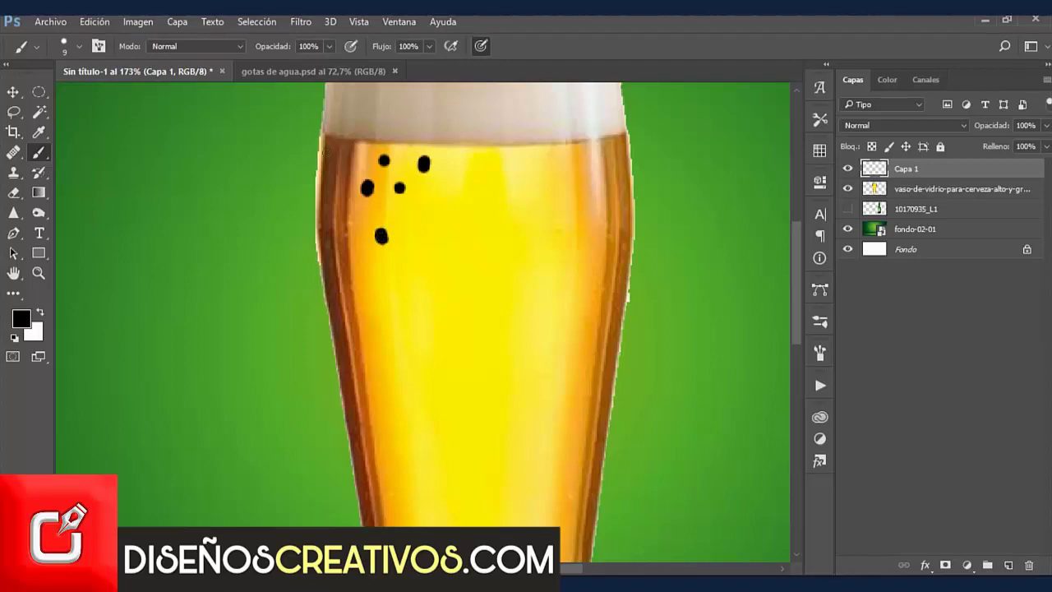
- Switch the brush to 13 px and paint three larger dots on the glass
{"action": "left_click", "coordinate": [80, 47]}
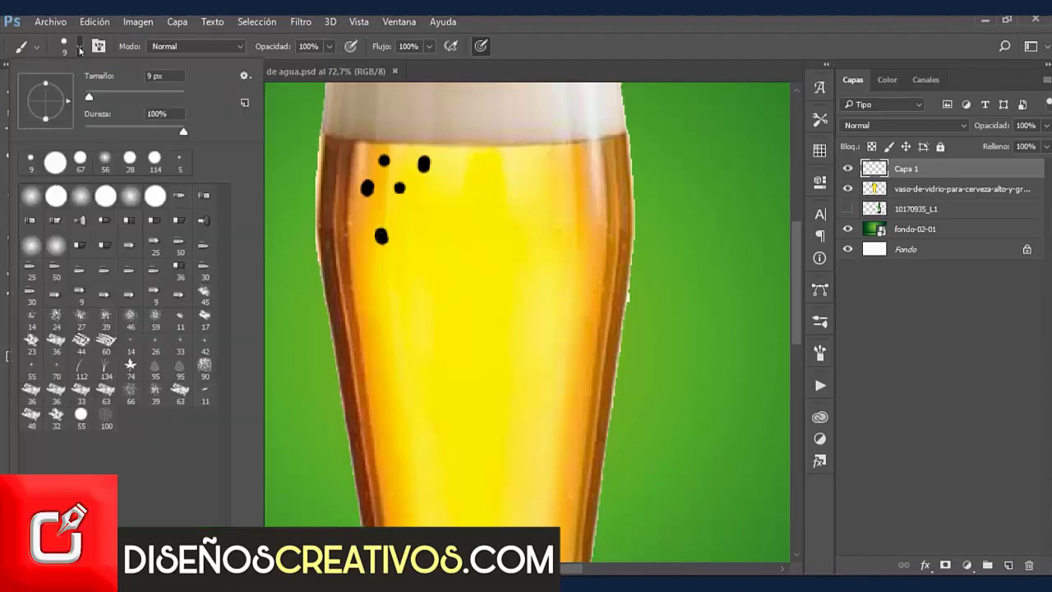
{"action": "left_click_drag", "start_coordinate": [91, 101], "coordinate": [95, 98]}
{"action": "type", "text": "13"}
{"action": "key", "text": "Return"}
{"action": "left_click", "coordinate": [352, 220]}
{"action": "left_click", "coordinate": [446, 223]}
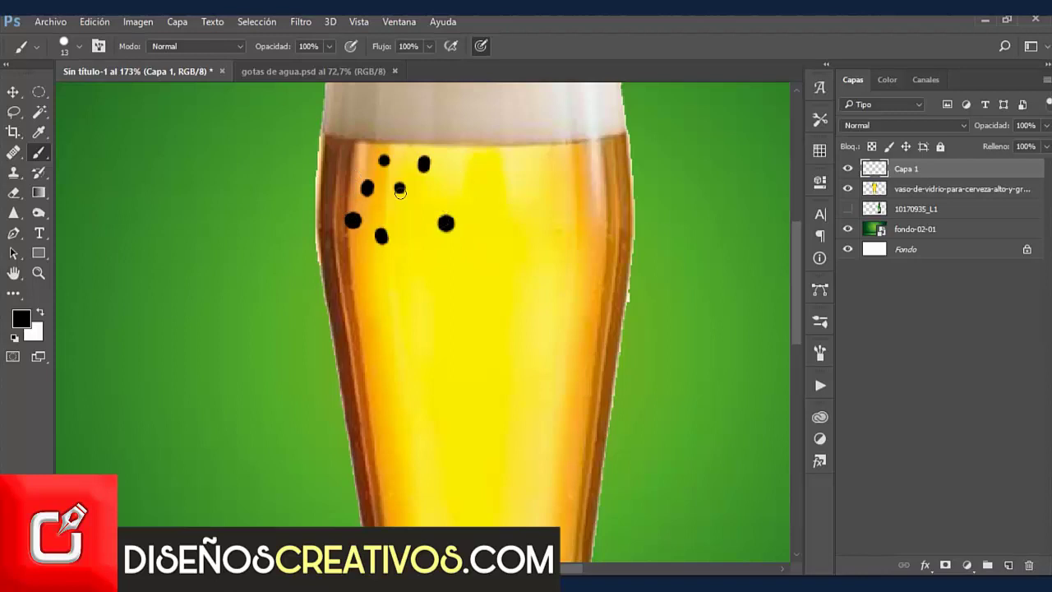
{"action": "left_click", "coordinate": [452, 183]}
- Switch to a 6 px brush and scatter eight small dots over the upper glass
{"action": "left_click", "coordinate": [81, 46]}
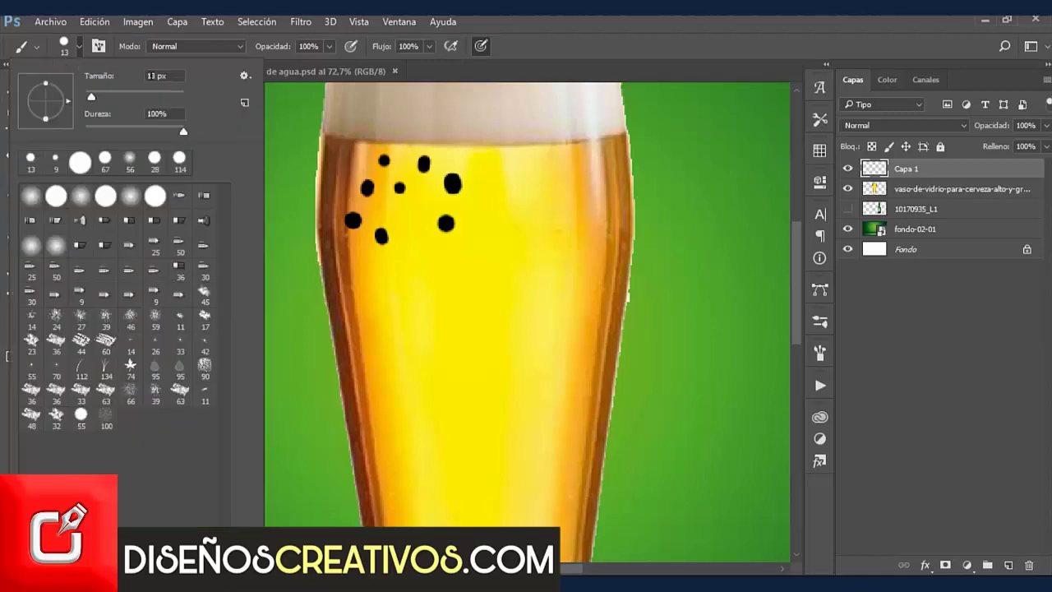
{"action": "left_click", "coordinate": [150, 75]}
{"action": "type", "text": "6"}
{"action": "key", "text": "Return"}
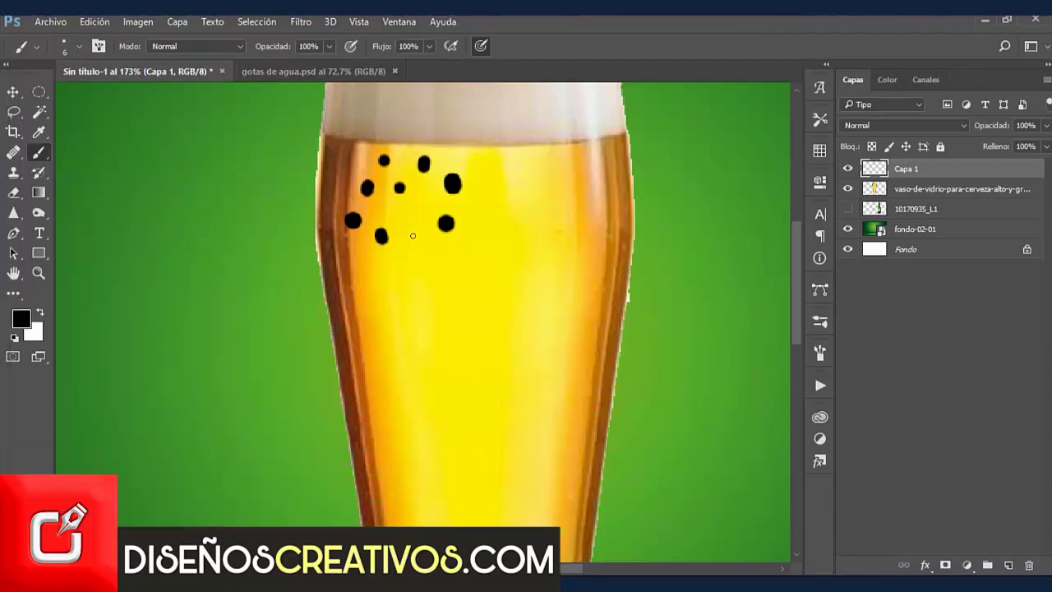
{"action": "left_click", "coordinate": [414, 205]}
{"action": "left_click", "coordinate": [429, 182]}
{"action": "left_click", "coordinate": [413, 256]}
{"action": "left_click", "coordinate": [400, 167]}
{"action": "left_click", "coordinate": [471, 157]}
{"action": "left_click", "coordinate": [465, 211]}
{"action": "left_click", "coordinate": [368, 279]}
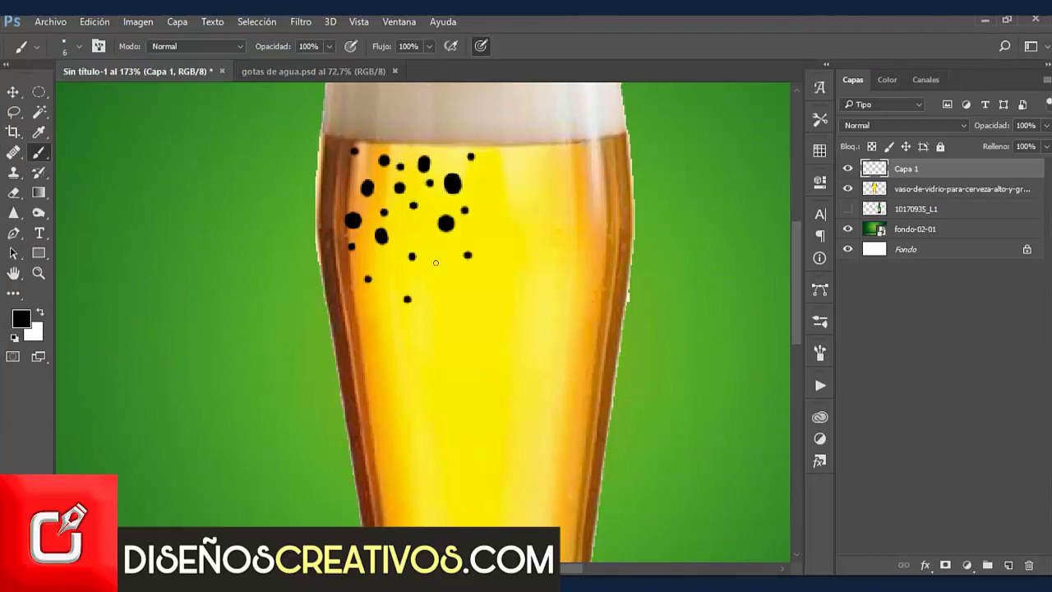
{"action": "left_click", "coordinate": [439, 312]}
- Switch to an 11 px brush and paint five larger dots on the glass
{"action": "left_click", "coordinate": [239, 46]}
{"action": "left_click", "coordinate": [74, 46]}
{"action": "left_click", "coordinate": [151, 75]}
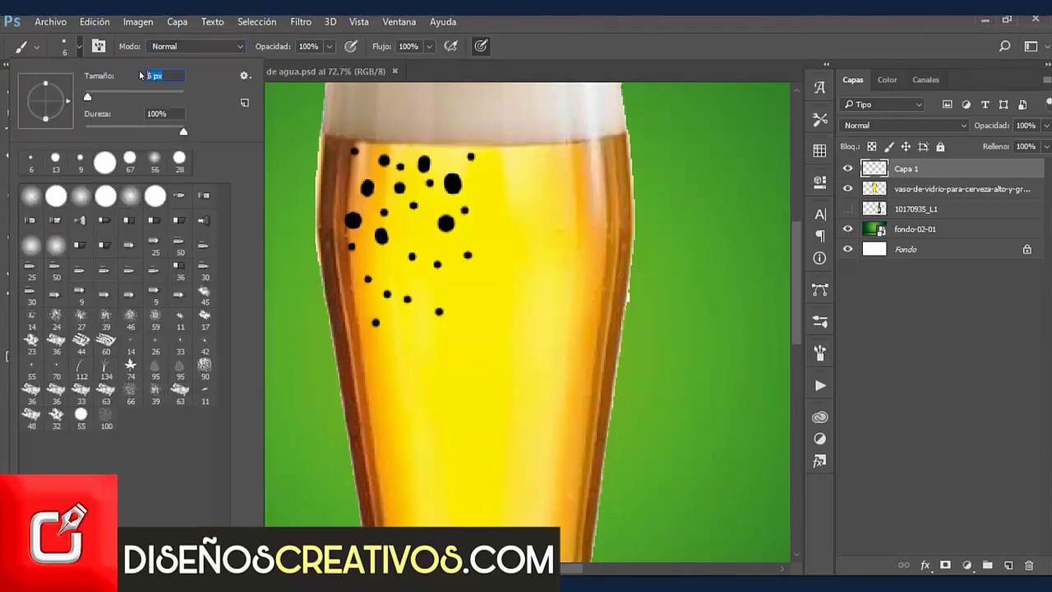
{"action": "type", "text": "11"}
{"action": "key", "text": "Return"}
{"action": "left_click", "coordinate": [386, 263]}
{"action": "left_click", "coordinate": [411, 283]}
{"action": "left_click", "coordinate": [423, 233]}
{"action": "left_click", "coordinate": [442, 295]}
{"action": "left_click", "coordinate": [418, 317]}
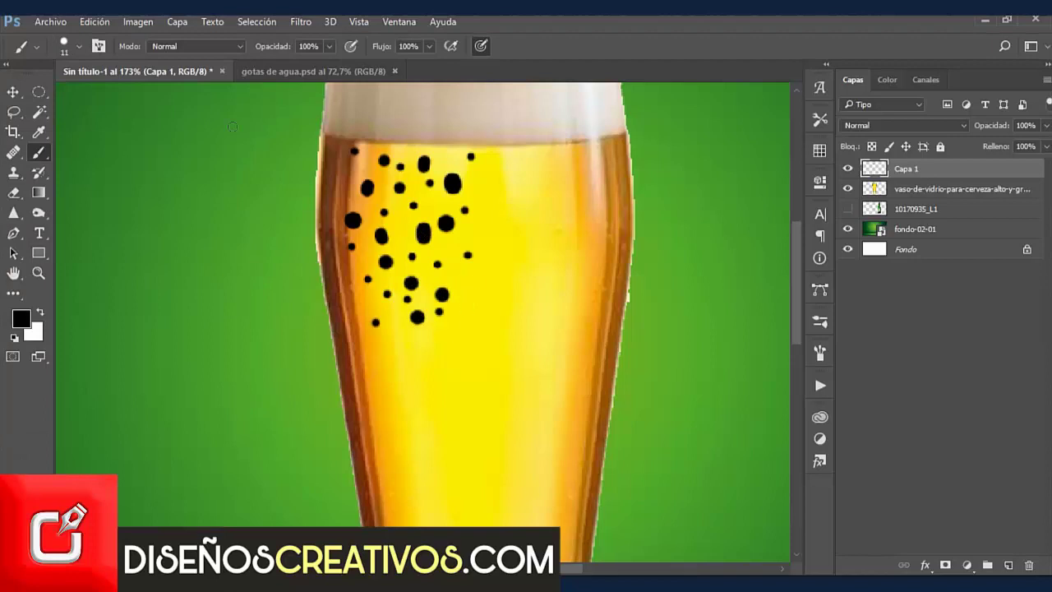
- Switch to an 8 px brush and add about ten small dots around the cluster
{"action": "left_click", "coordinate": [79, 46]}
{"action": "type", "text": "8"}
{"action": "key", "text": "Return"}
{"action": "left_click", "coordinate": [397, 220]}
{"action": "left_click", "coordinate": [381, 198]}
{"action": "left_click", "coordinate": [430, 200]}
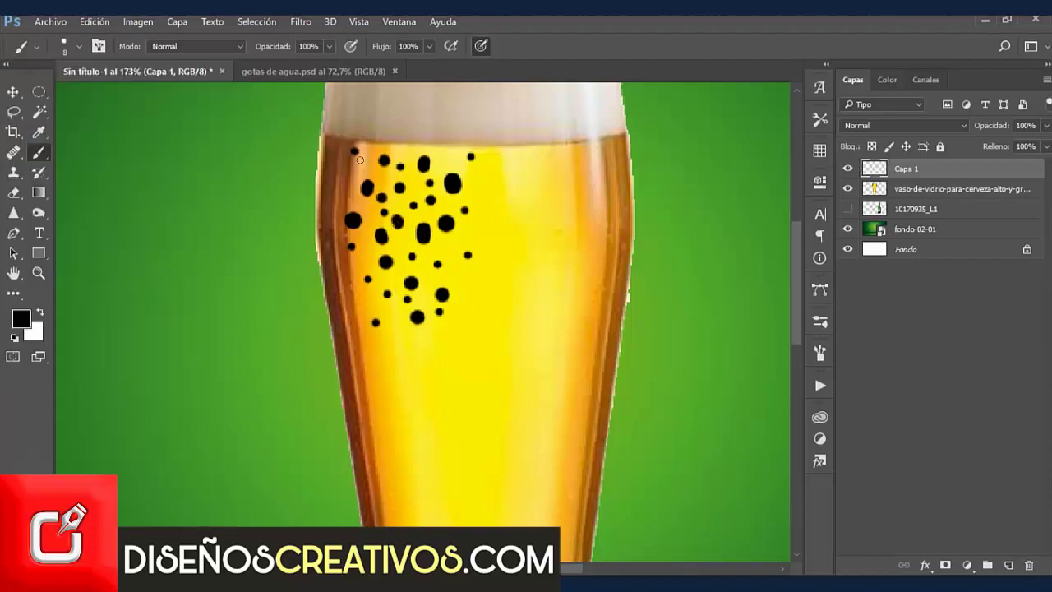
{"action": "left_click", "coordinate": [360, 161]}
{"action": "left_click", "coordinate": [356, 308]}
{"action": "left_click", "coordinate": [462, 275]}
{"action": "left_click", "coordinate": [473, 185]}
{"action": "left_click", "coordinate": [451, 157]}
{"action": "left_click", "coordinate": [355, 180]}
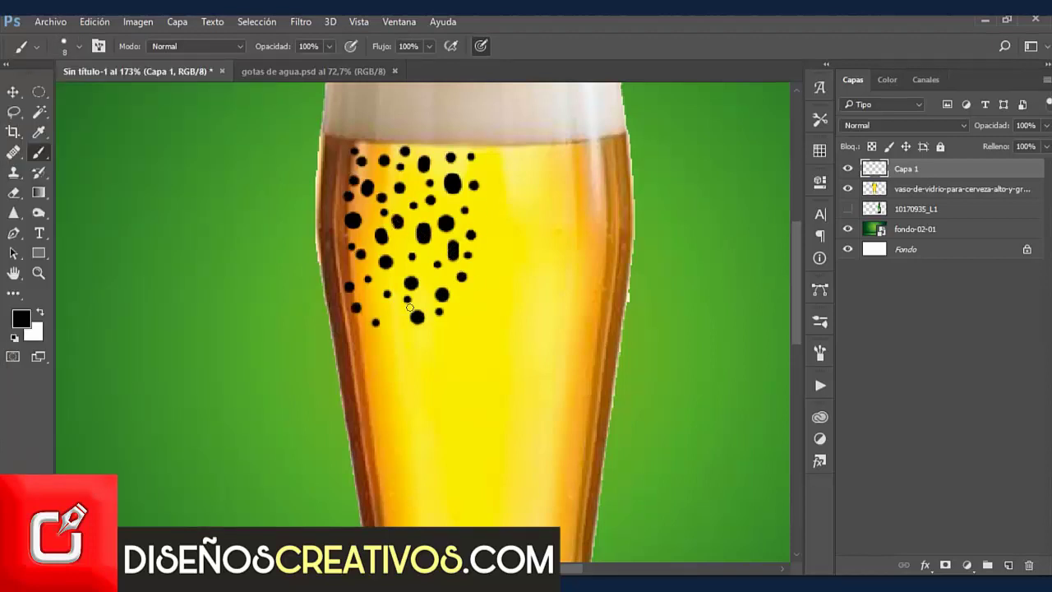
{"action": "left_click", "coordinate": [379, 300]}
{"action": "left_click", "coordinate": [13, 91]}
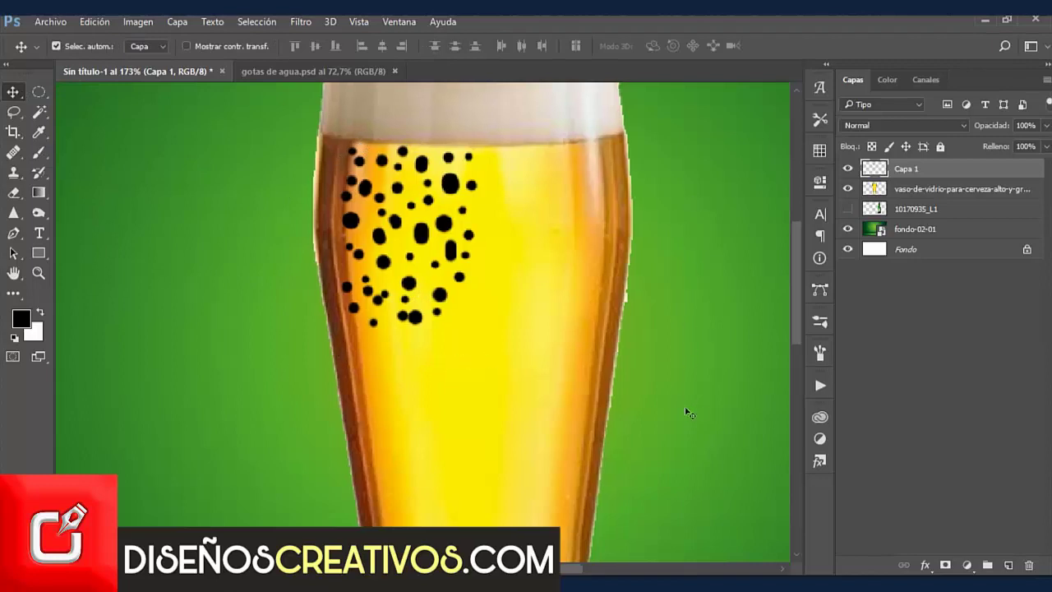
- Enable Bisel y relieve on Capa 1 (Inglete interior, Redondeado, 300% depth, 29 px)
{"action": "double_click", "coordinate": [952, 168]}
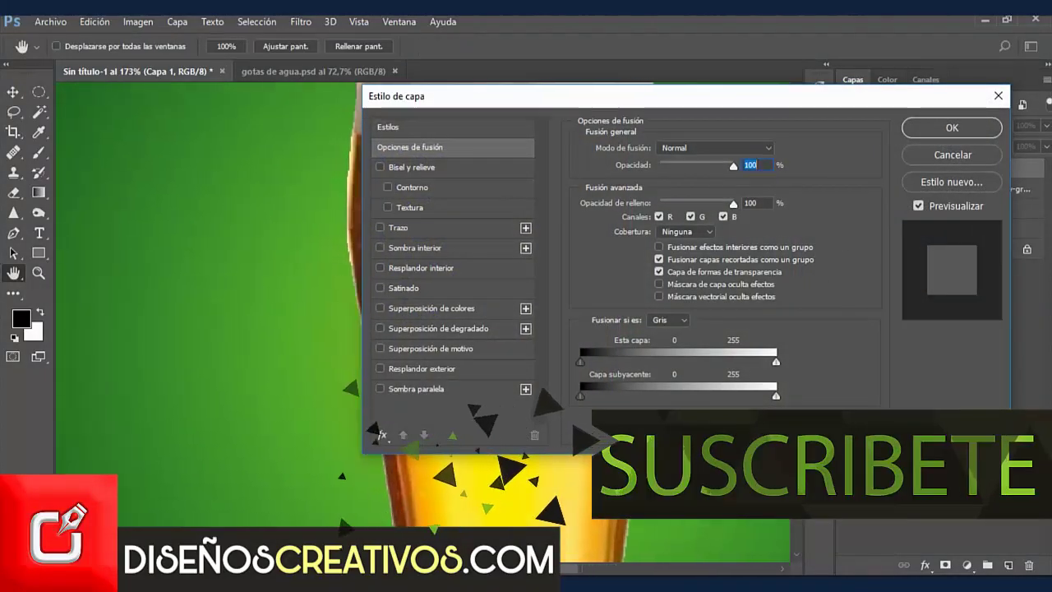
{"action": "scroll", "coordinate": [205, 312], "scroll_direction": "left", "scroll_amount": 5}
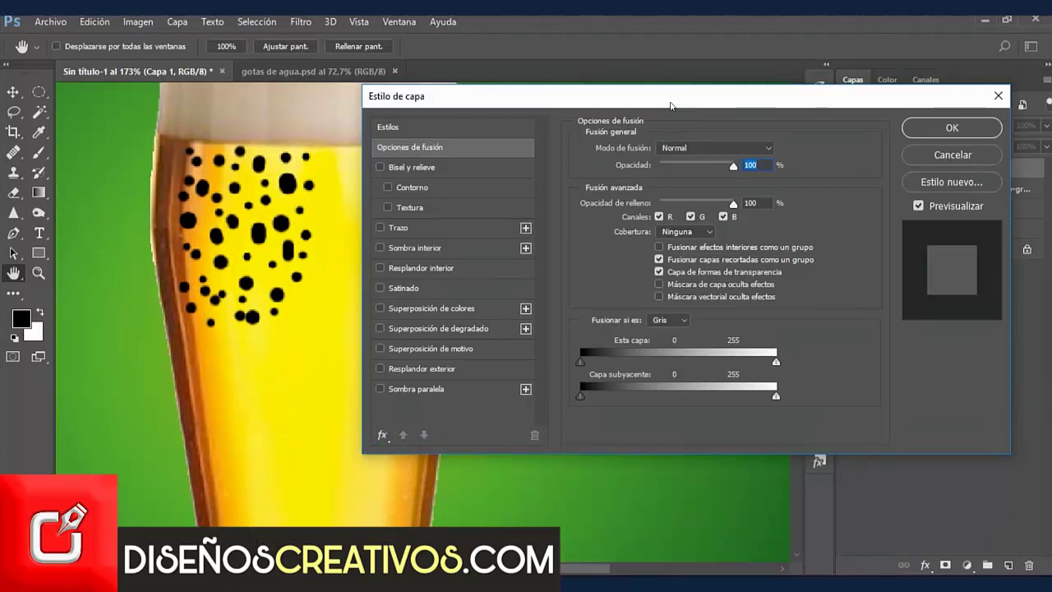
{"action": "left_click_drag", "start_coordinate": [668, 105], "coordinate": [677, 104]}
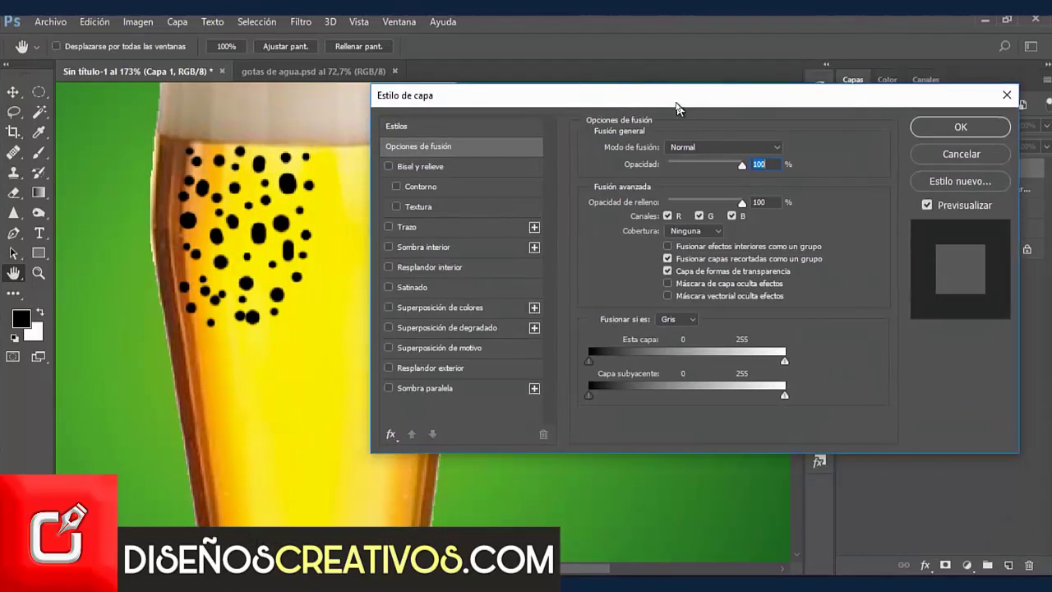
{"action": "left_click", "coordinate": [479, 167]}
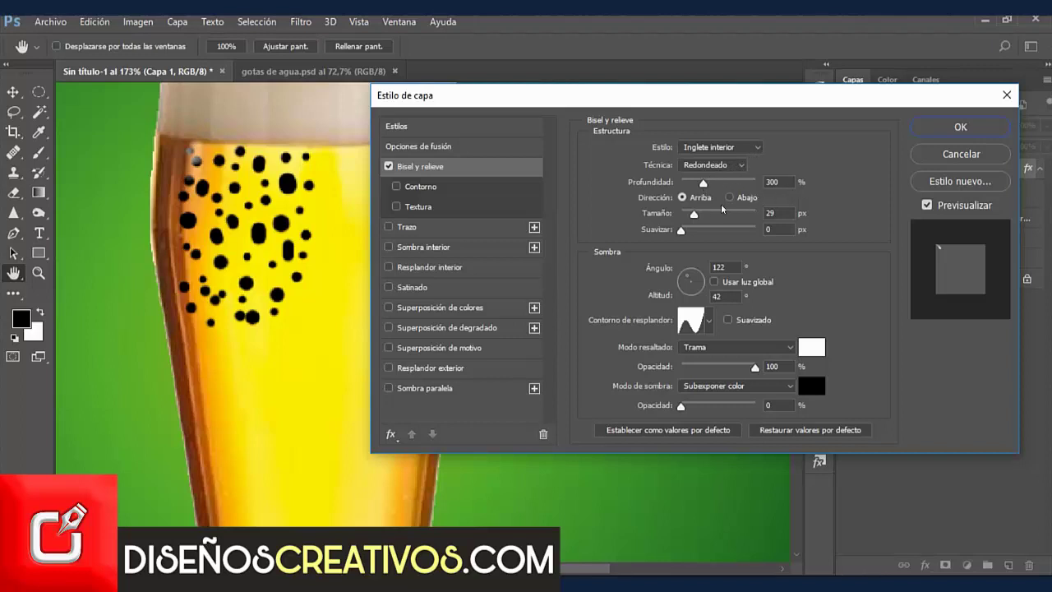
{"action": "left_click", "coordinate": [771, 212]}
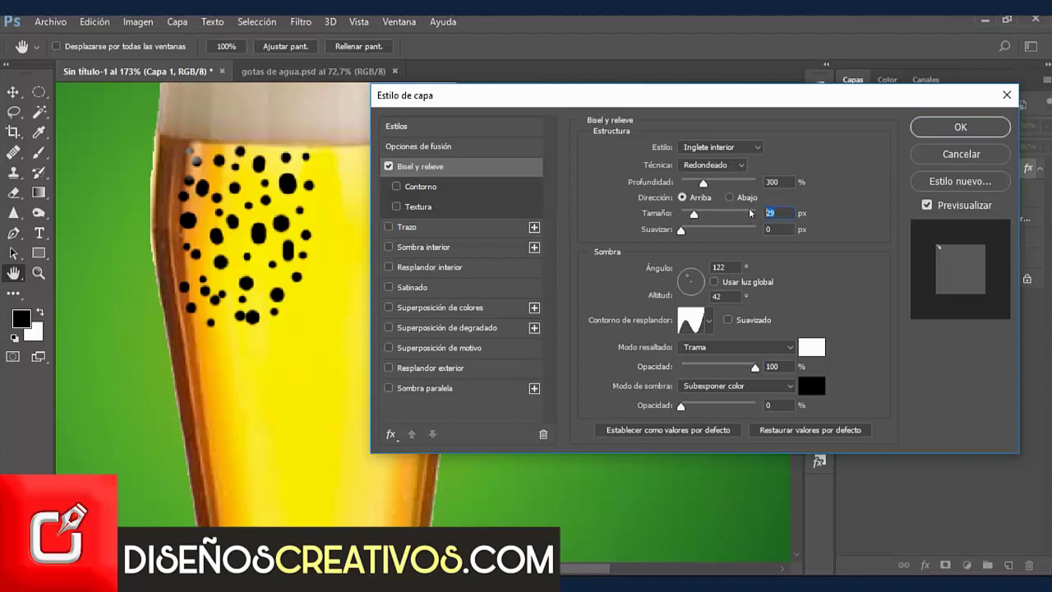
{"action": "type", "text": "7"}
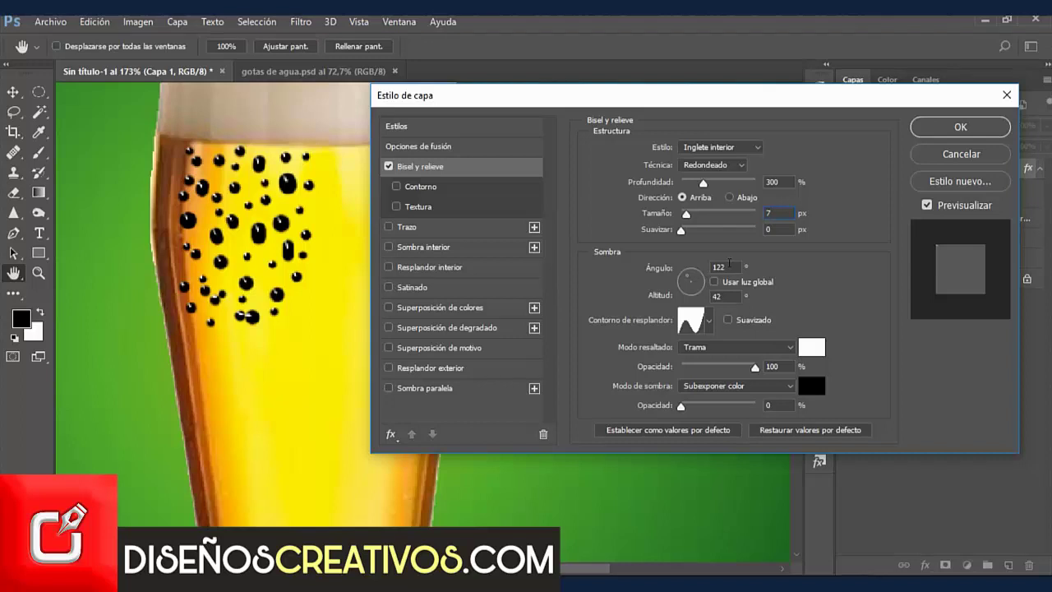
{"action": "left_click", "coordinate": [712, 267]}
{"action": "type", "text": "135"}
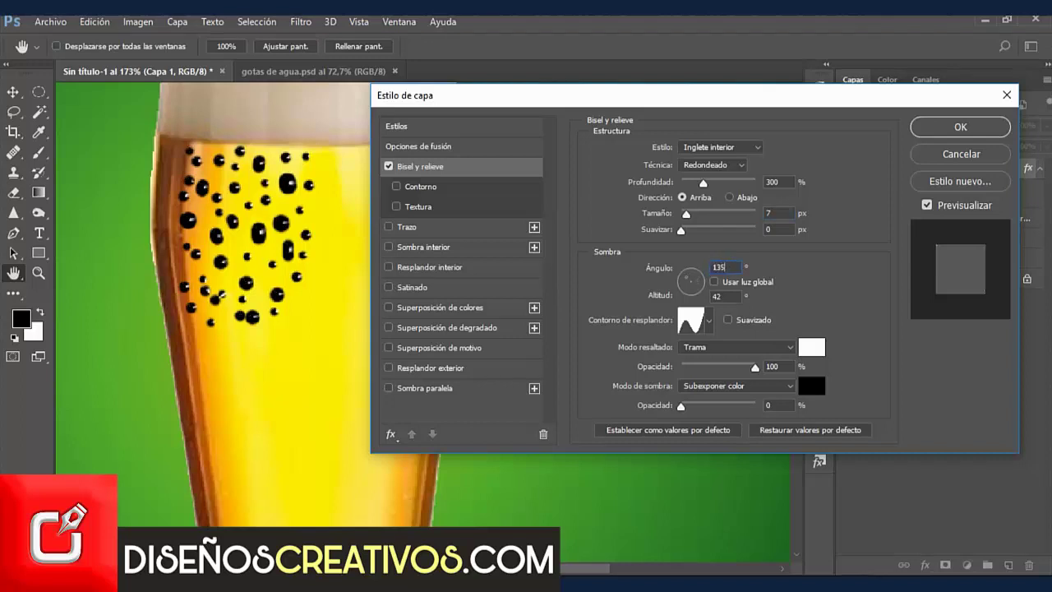
{"action": "left_click", "coordinate": [714, 283]}
{"action": "left_click", "coordinate": [714, 284]}
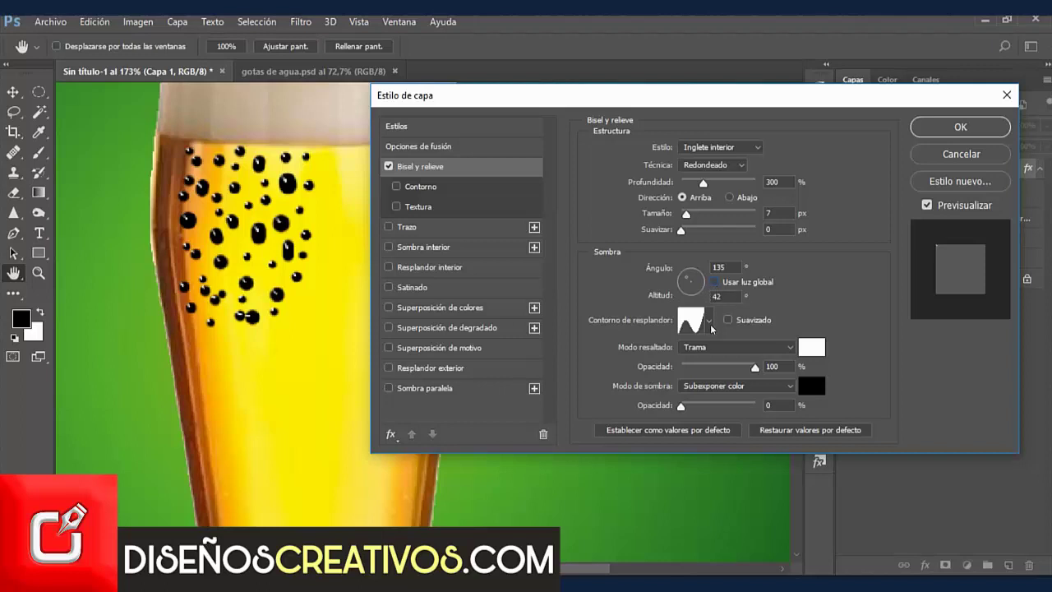
- Replace the gloss contour presets with the Contornos set and pick a new gloss contour
{"action": "left_click", "coordinate": [709, 325]}
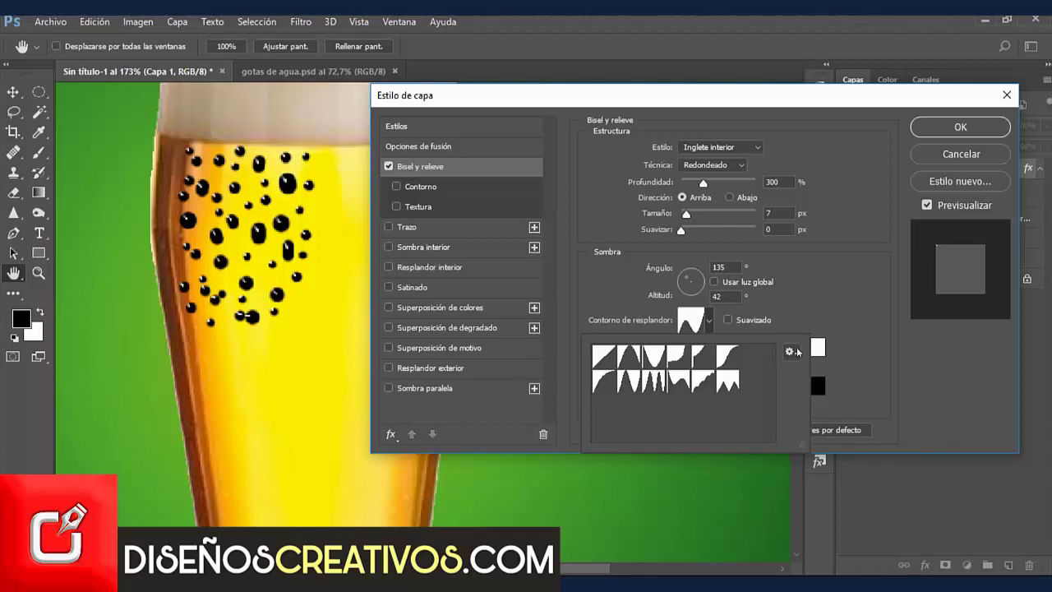
{"action": "left_click", "coordinate": [791, 353]}
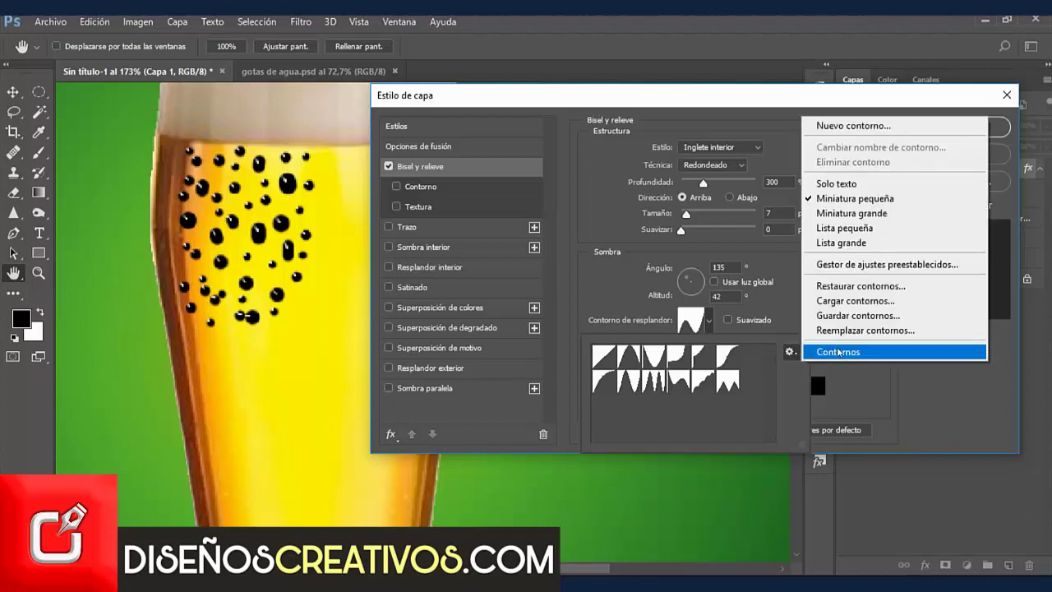
{"action": "left_click", "coordinate": [840, 352]}
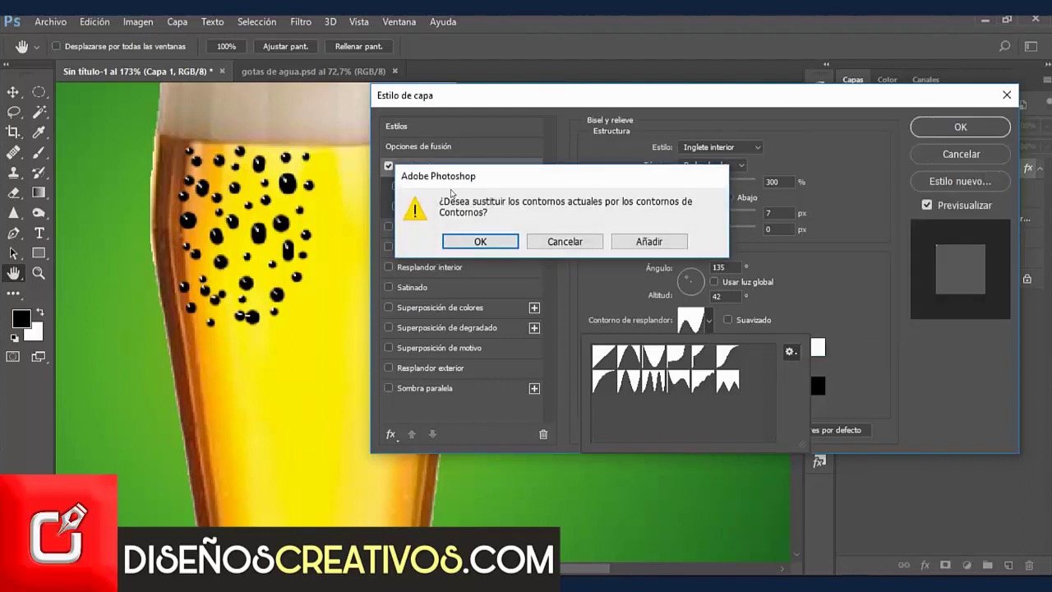
{"action": "left_click", "coordinate": [490, 244]}
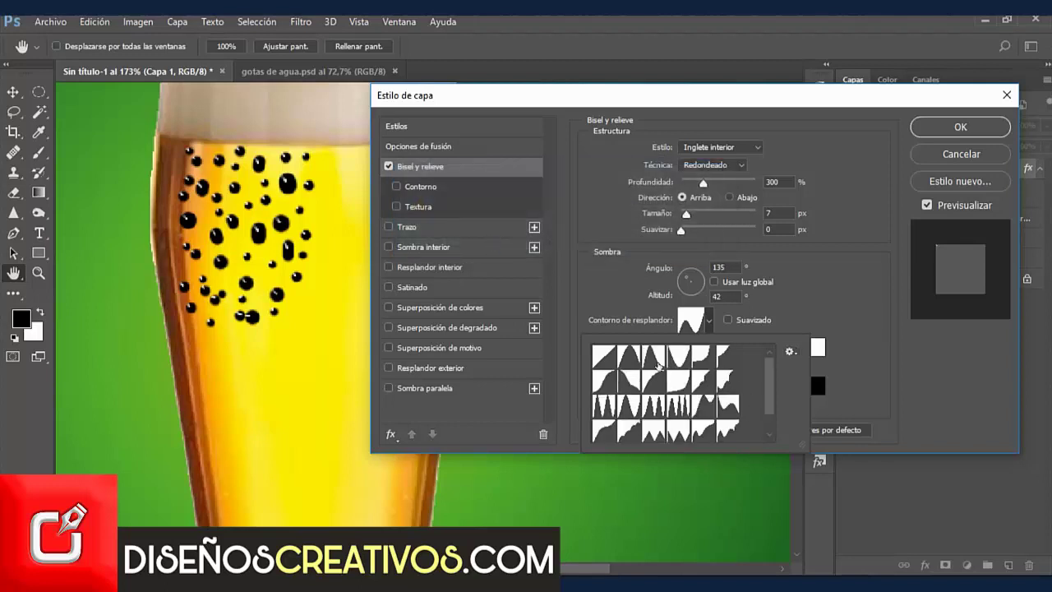
{"action": "mouse_move", "coordinate": [771, 374]}
{"action": "left_mouse_down"}
{"action": "mouse_move", "coordinate": [771, 408]}
{"action": "mouse_move", "coordinate": [767, 370]}
{"action": "mouse_move", "coordinate": [771, 395]}
{"action": "left_mouse_up"}
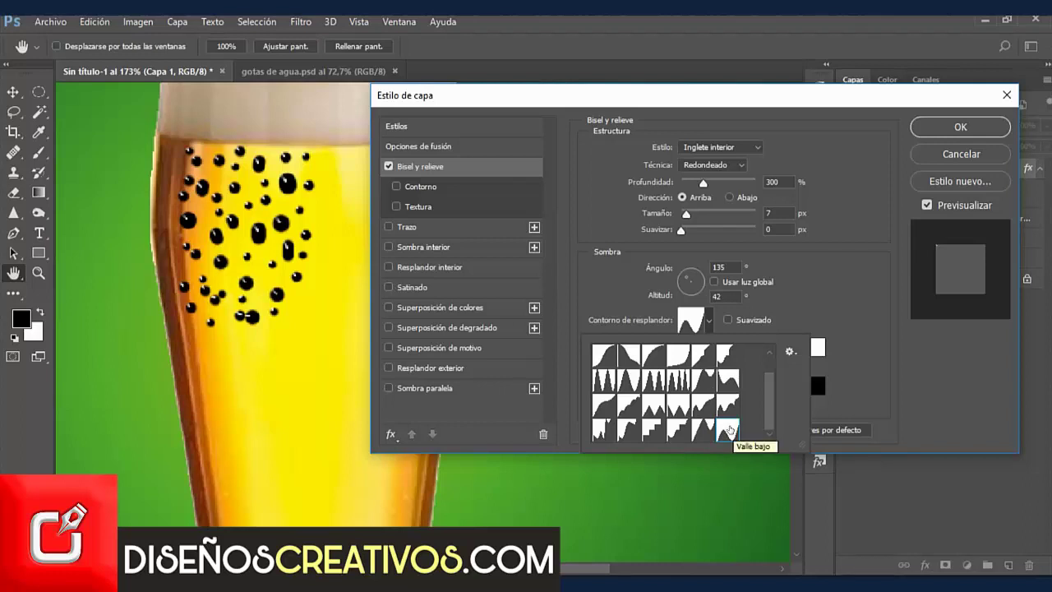
{"action": "left_click", "coordinate": [829, 285]}
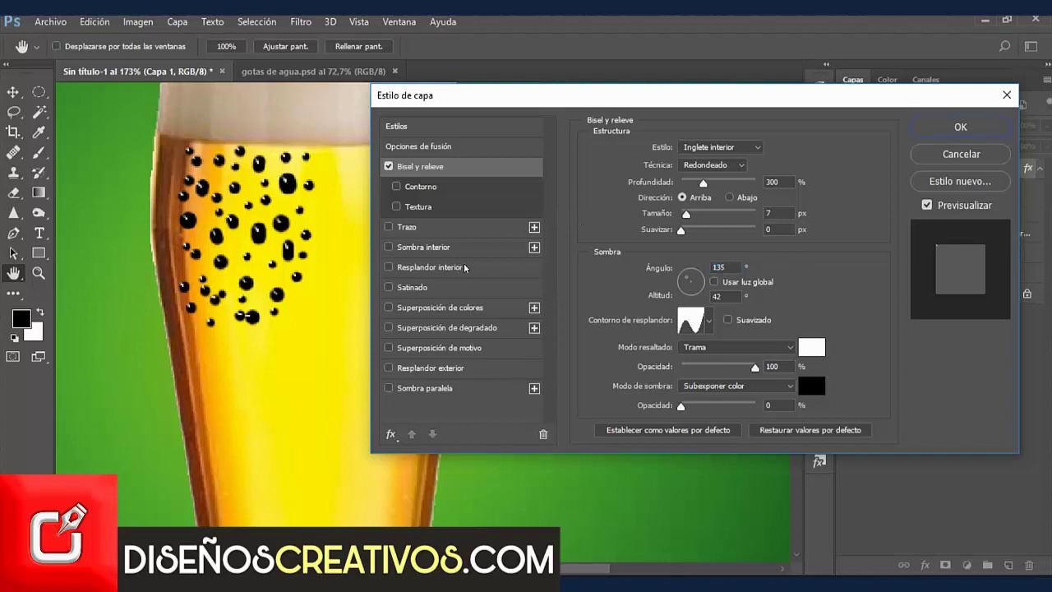
- Enable Resplandor interior at 15% opacity with 24 px size and the Pasos contour
{"action": "left_click", "coordinate": [426, 268]}
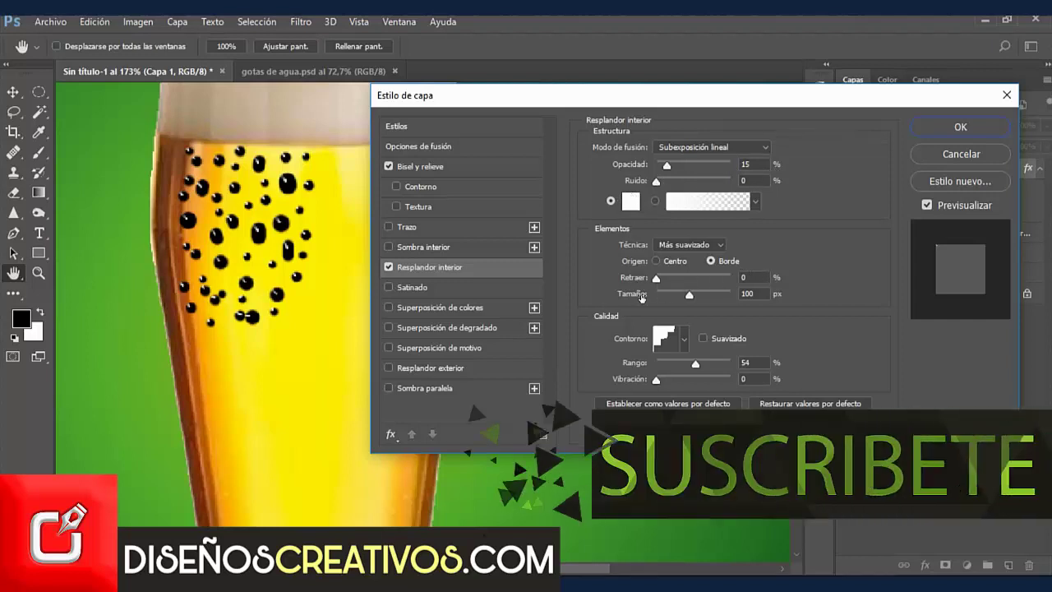
{"action": "left_click", "coordinate": [642, 294]}
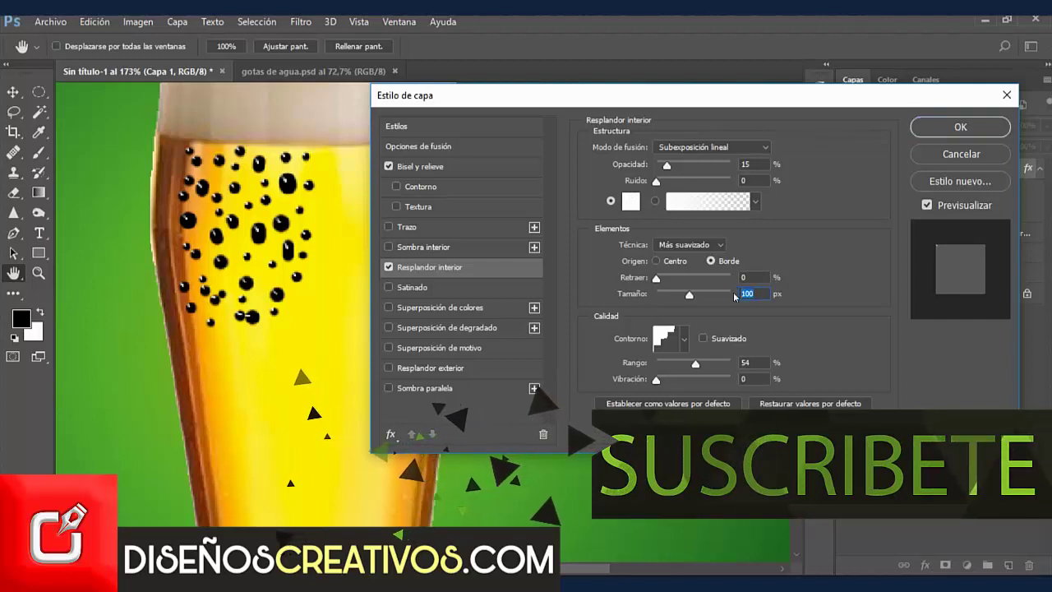
{"action": "type", "text": "24"}
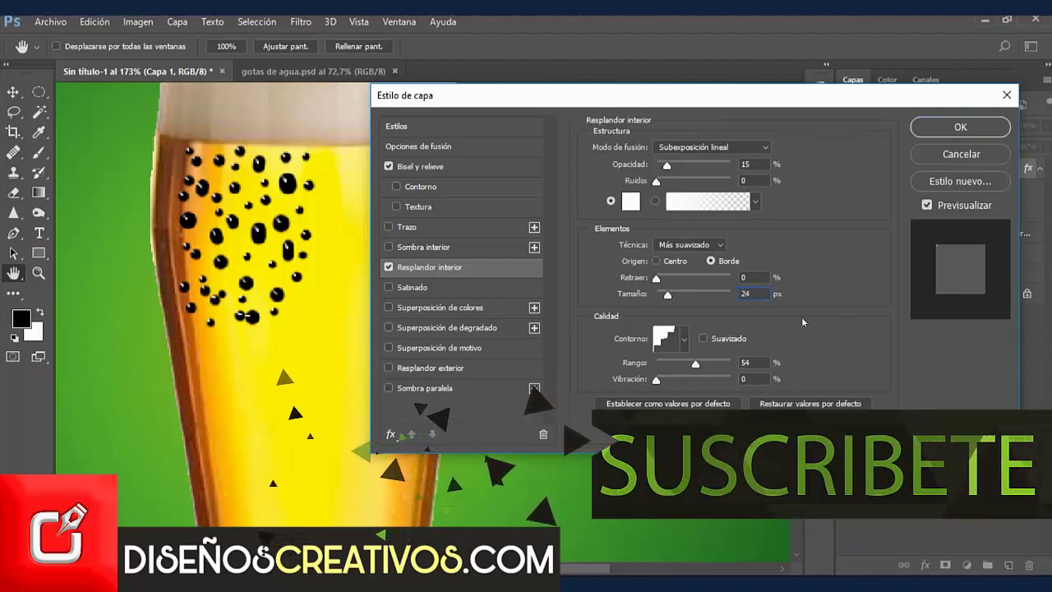
{"action": "left_click", "coordinate": [684, 341]}
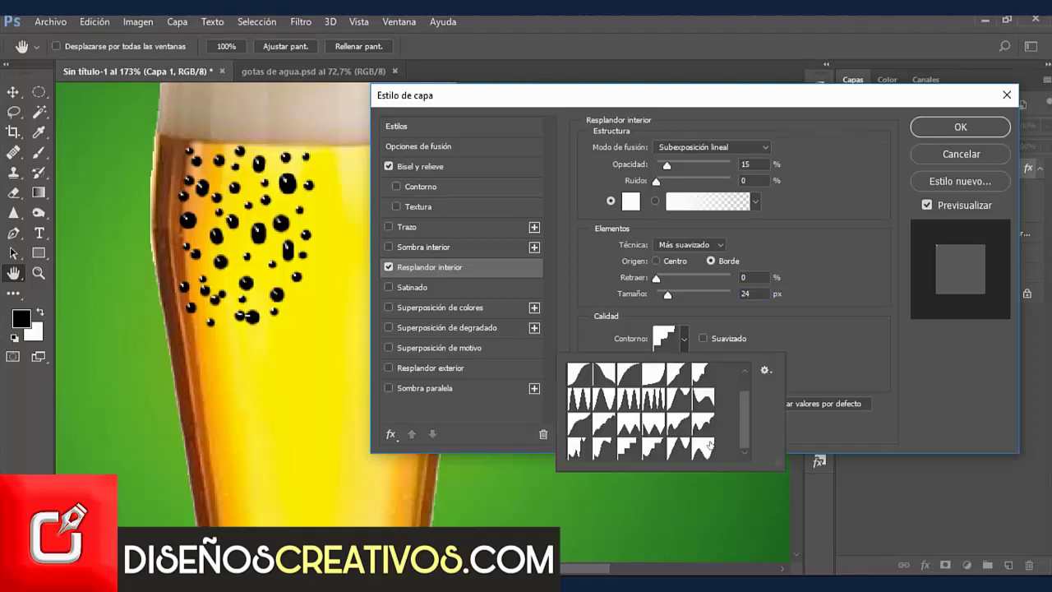
{"action": "left_click", "coordinate": [633, 451]}
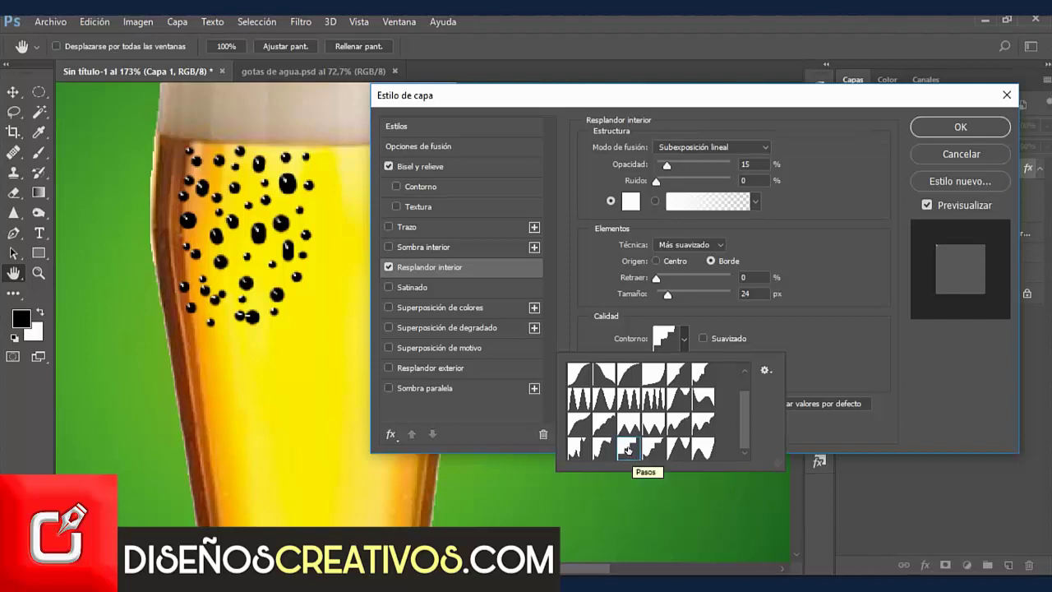
{"action": "left_click", "coordinate": [816, 319]}
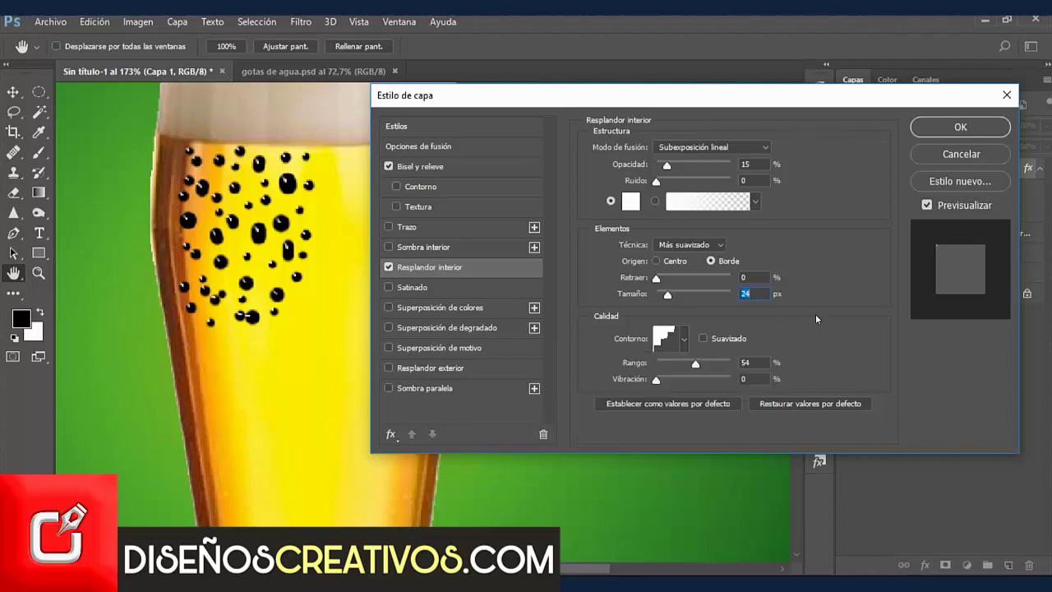
{"action": "left_click", "coordinate": [562, 292]}
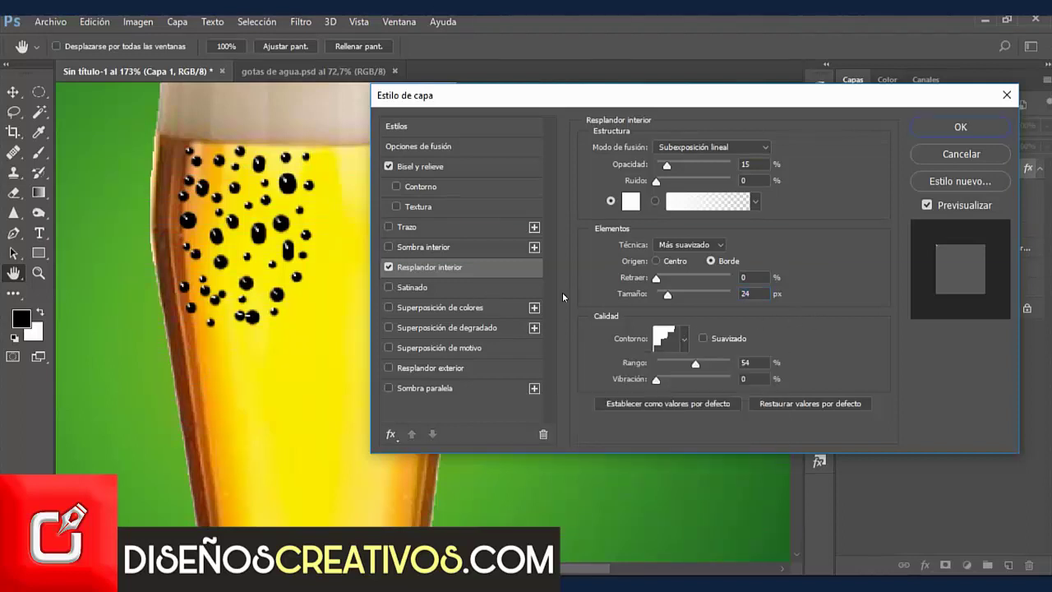
{"action": "left_click", "coordinate": [453, 249]}
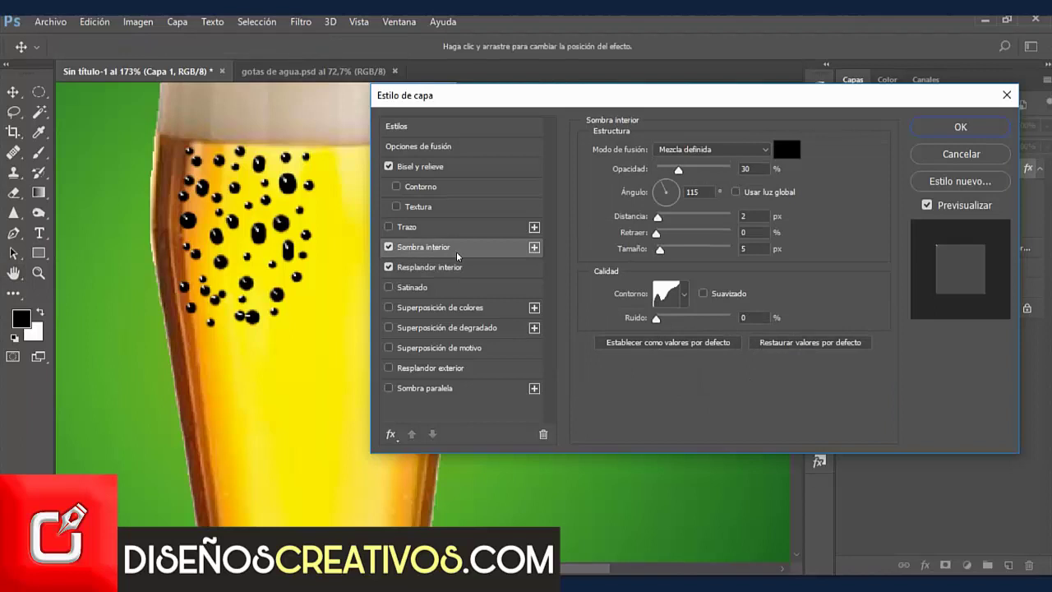
- Keep the inner shadow on Mezcla definida and browse its contours, leaving the contour unchanged
{"action": "left_click", "coordinate": [725, 150]}
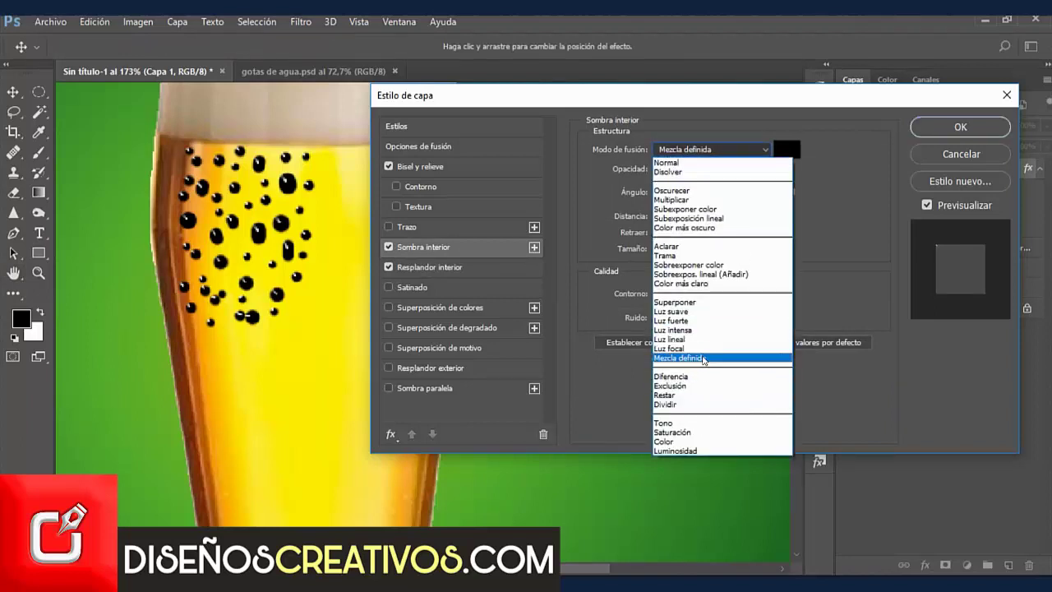
{"action": "left_click", "coordinate": [705, 359]}
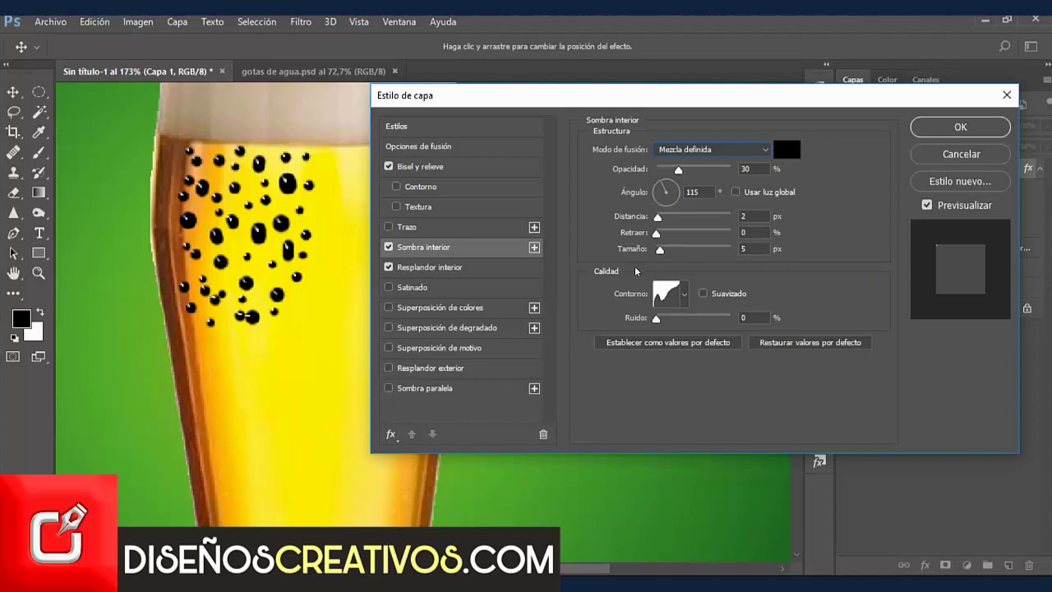
{"action": "left_click", "coordinate": [684, 294]}
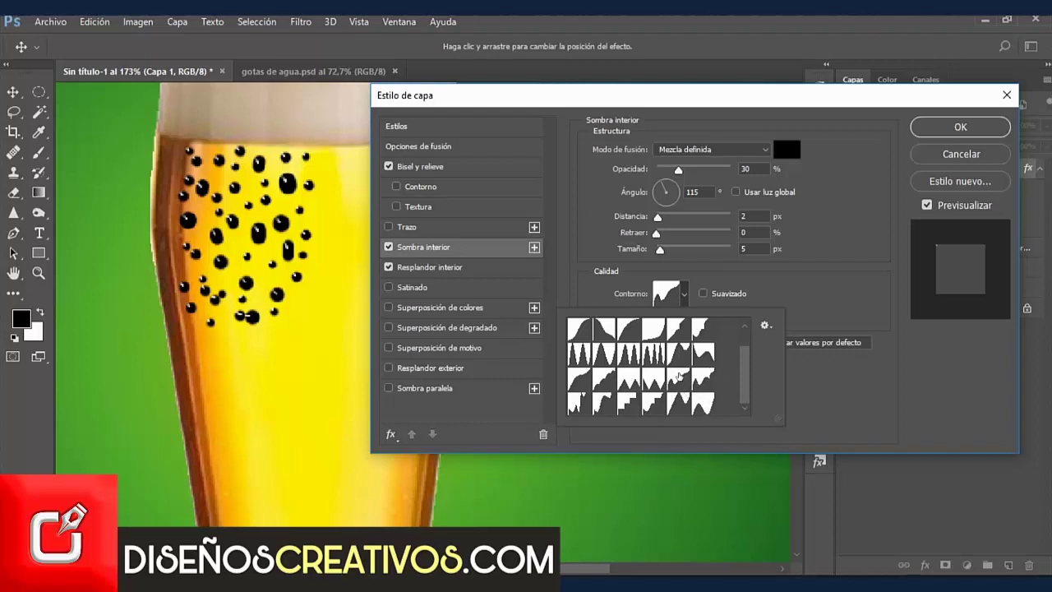
{"action": "left_click", "coordinate": [679, 376]}
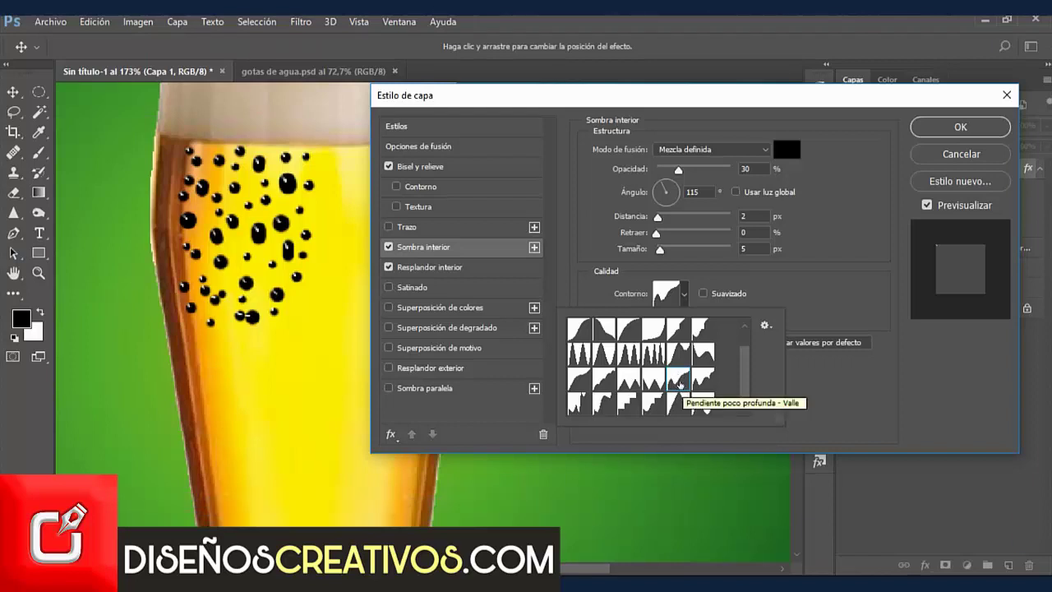
{"action": "left_click", "coordinate": [781, 278]}
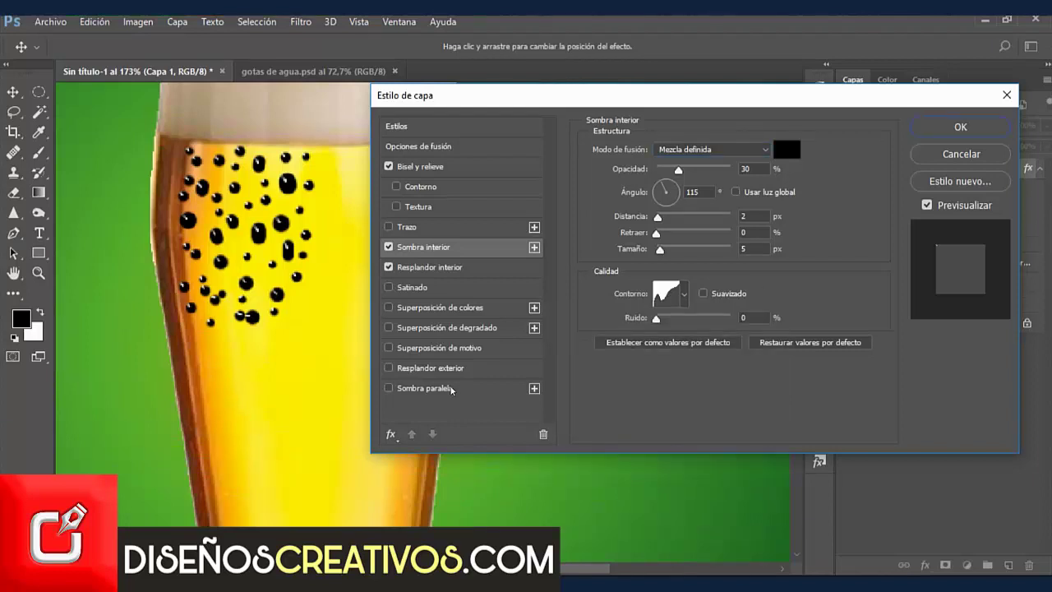
- Add a Sombra paralela: Multiplicar, 70% opacity, 135°, 1 px distance, 3 px size
{"action": "left_click", "coordinate": [424, 388]}
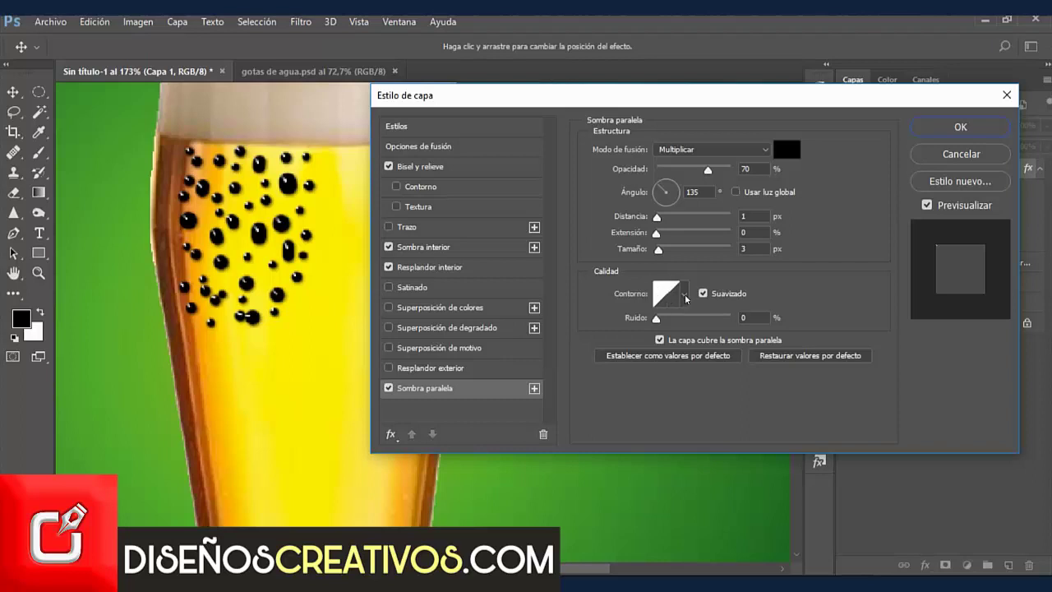
{"action": "left_click", "coordinate": [684, 295]}
{"action": "scroll", "coordinate": [746, 354], "scroll_direction": "down", "scroll_amount": 2}
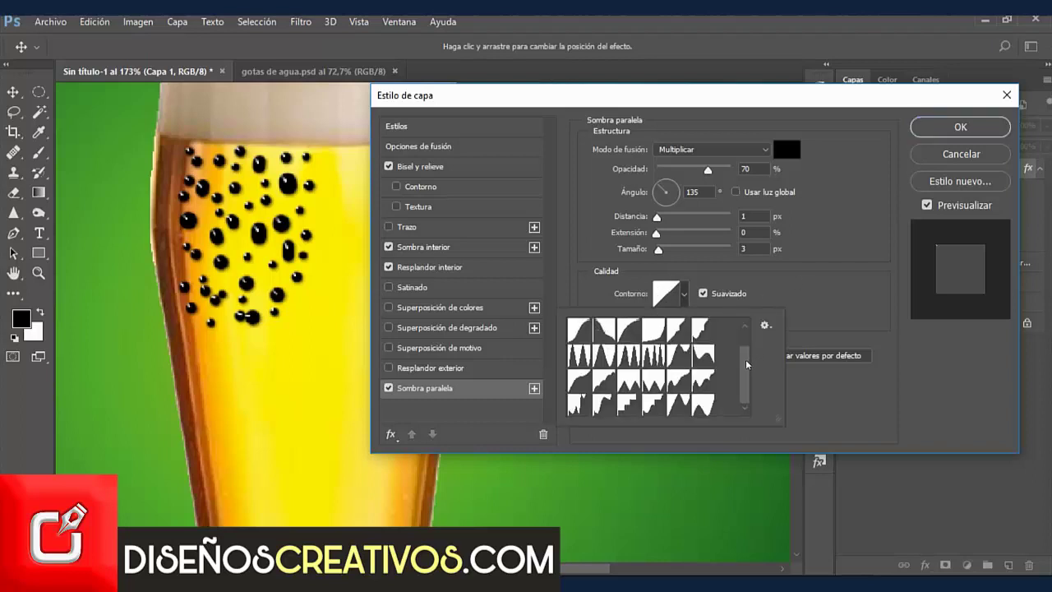
{"action": "key", "text": "Escape"}
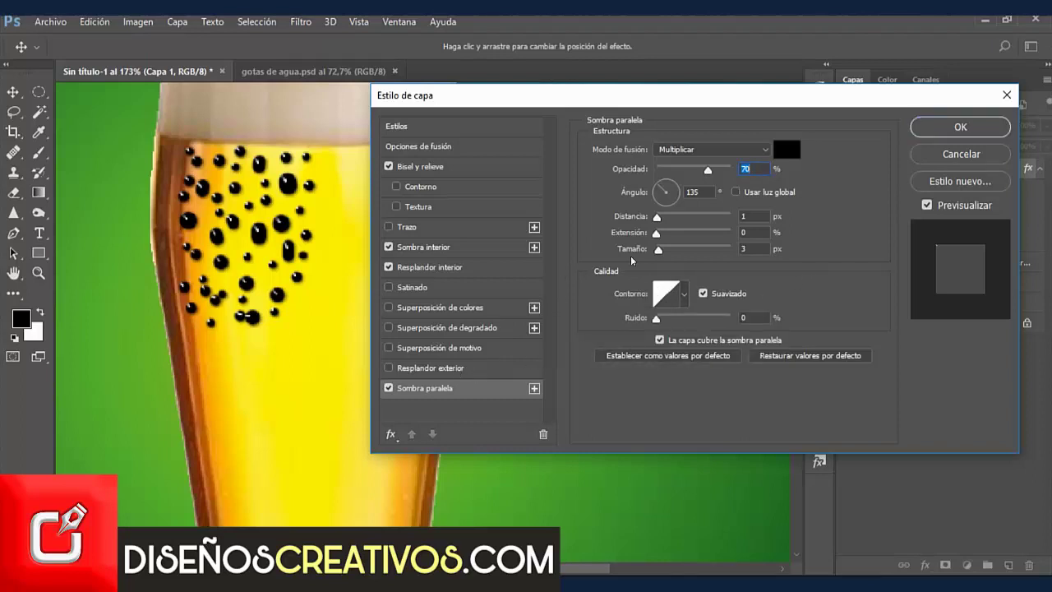
{"action": "left_click", "coordinate": [468, 145]}
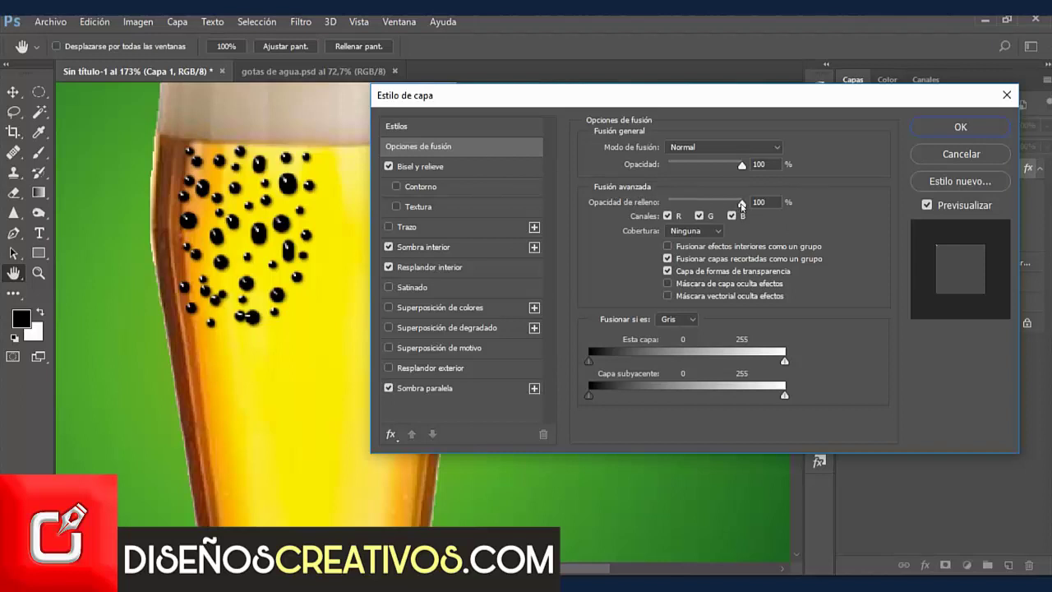
- Set Capa 1's Relleno to 0% and apply the layer style
{"action": "left_click_drag", "start_coordinate": [742, 204], "coordinate": [657, 205]}
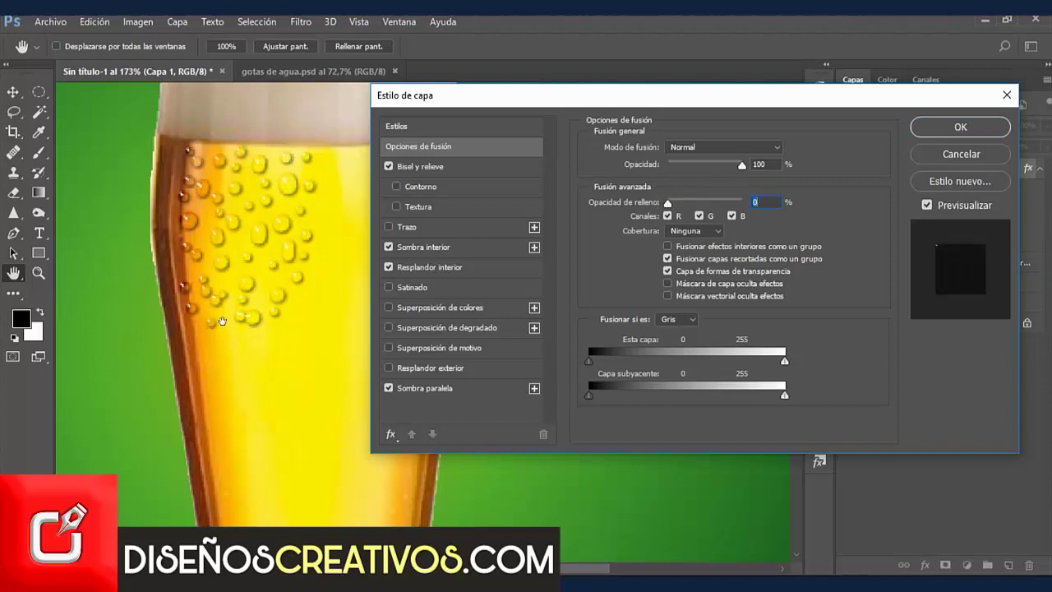
{"action": "left_click", "coordinate": [960, 127]}
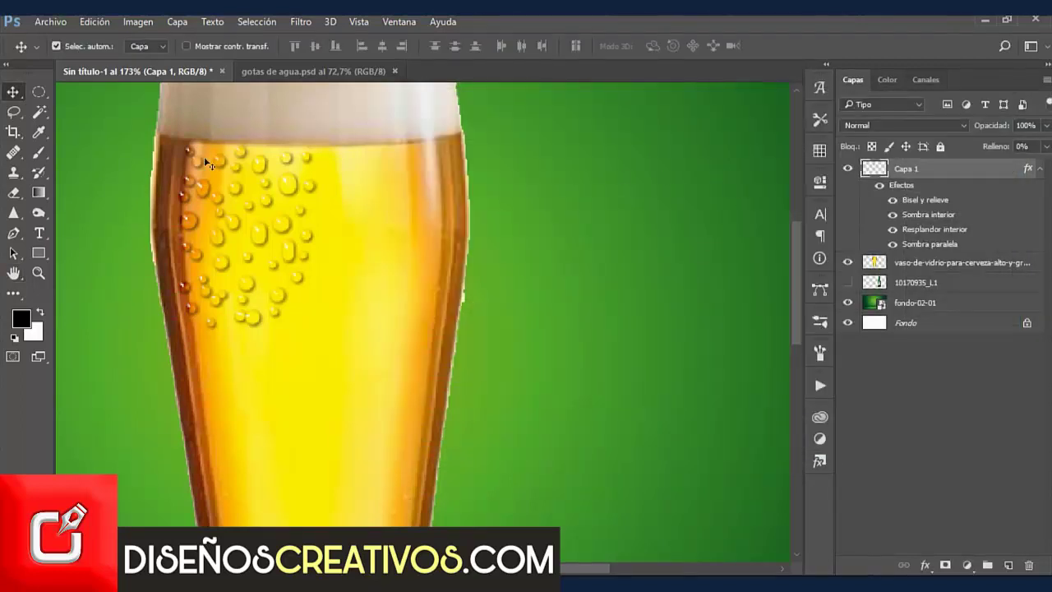
- Paint three more drops on the beer and along the glass's right edge
{"action": "left_click", "coordinate": [39, 153]}
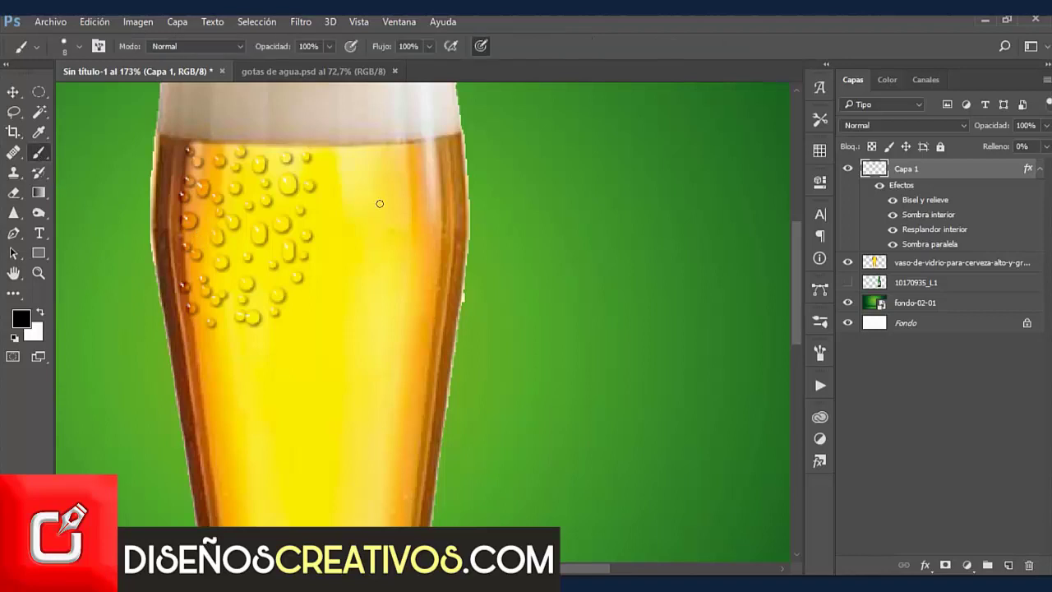
{"action": "left_click", "coordinate": [326, 202]}
{"action": "left_click", "coordinate": [451, 191]}
{"action": "left_click", "coordinate": [455, 147]}
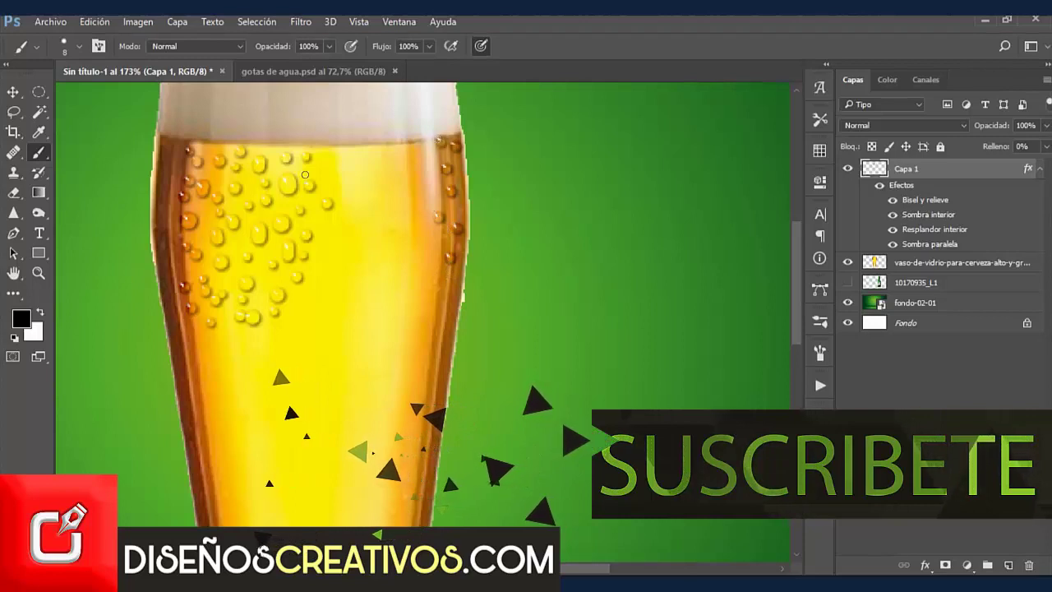
- Switch to a 12 px brush and paint two larger droplets on the beer
{"action": "left_click", "coordinate": [77, 51]}
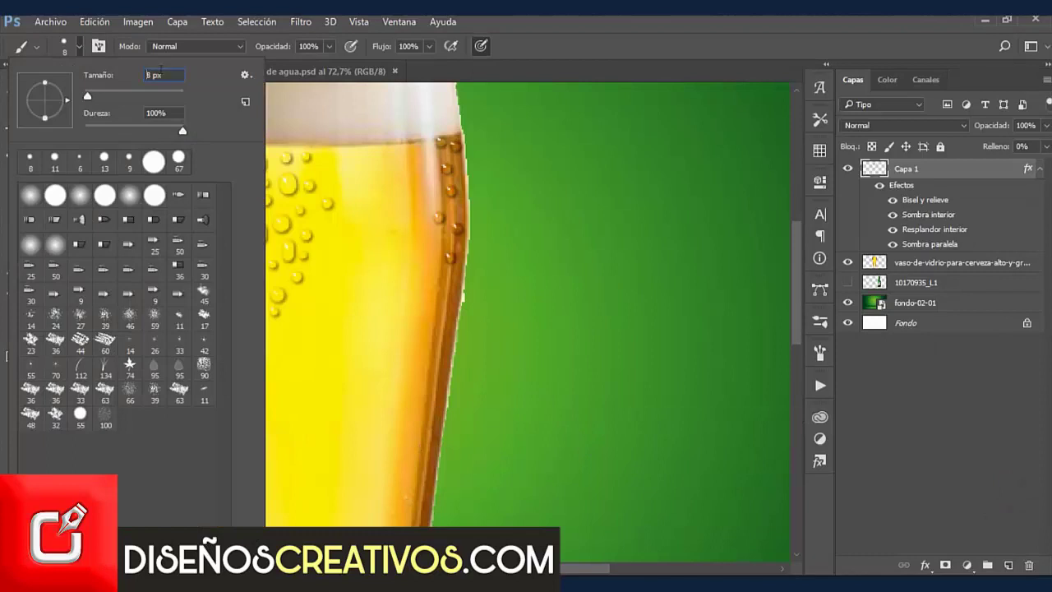
{"action": "left_click_drag", "start_coordinate": [161, 71], "coordinate": [145, 73]}
{"action": "type", "text": "12"}
{"action": "key", "text": "Return"}
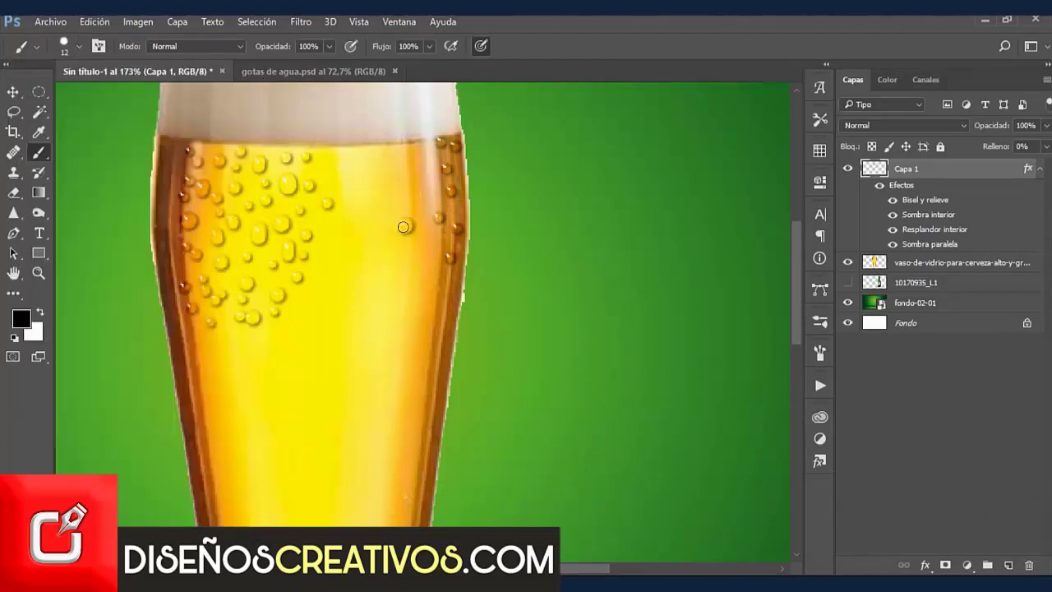
{"action": "left_click", "coordinate": [404, 227]}
{"action": "left_click", "coordinate": [417, 169]}
- Add eight more 12 px droplets along the right edge and across the glass
{"action": "left_click", "coordinate": [426, 250]}
{"action": "left_click", "coordinate": [436, 298]}
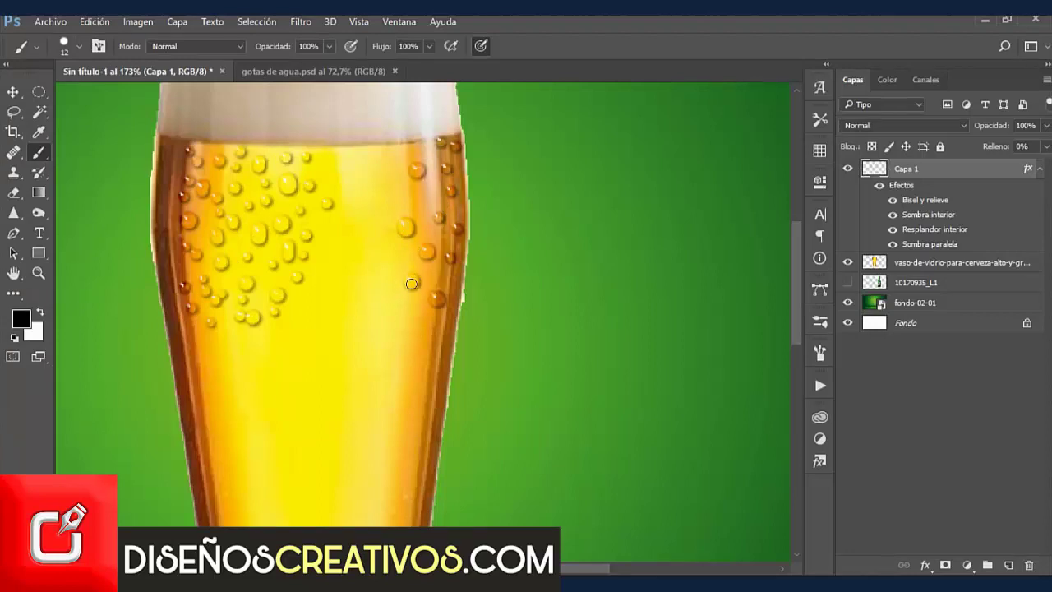
{"action": "left_click", "coordinate": [412, 284]}
{"action": "left_click", "coordinate": [368, 208]}
{"action": "left_click", "coordinate": [340, 293]}
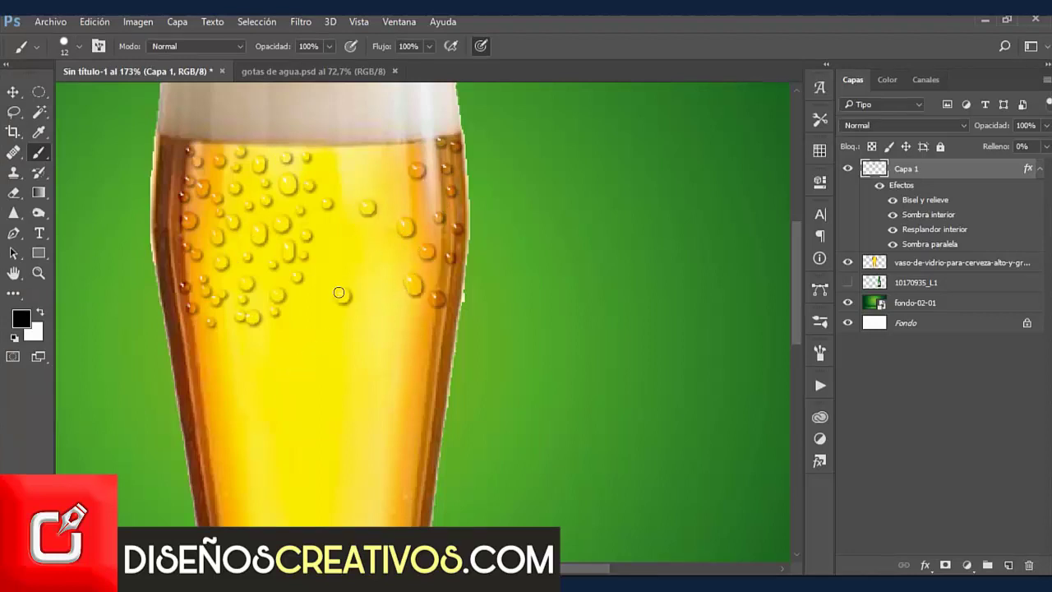
{"action": "left_click", "coordinate": [355, 175]}
{"action": "left_click", "coordinate": [345, 236]}
{"action": "left_click", "coordinate": [378, 267]}
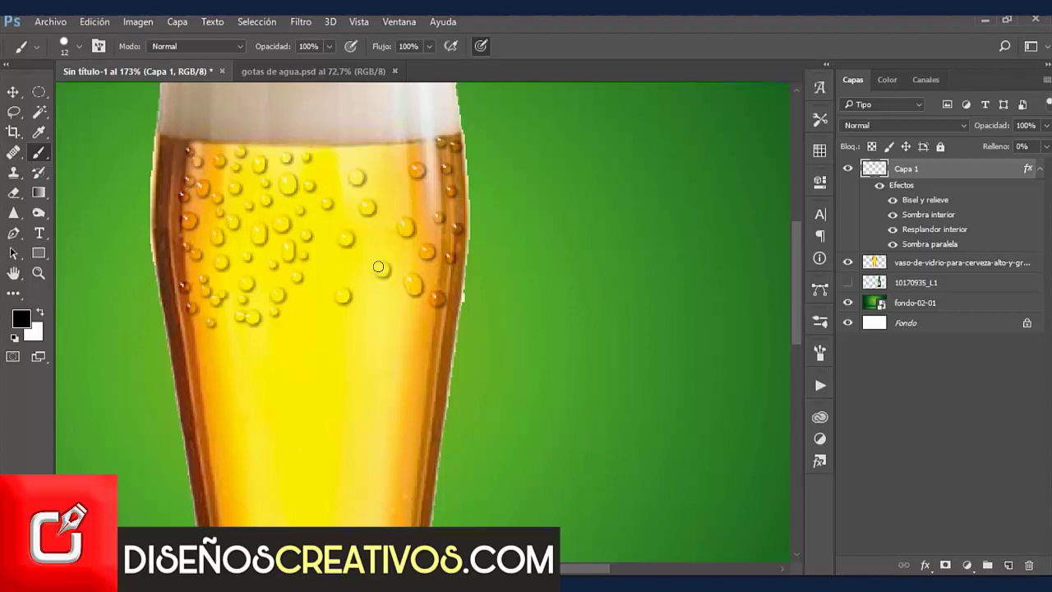
- Switch to a 14 px brush and paint three larger droplets on the glass
{"action": "right_click", "coordinate": [384, 163]}
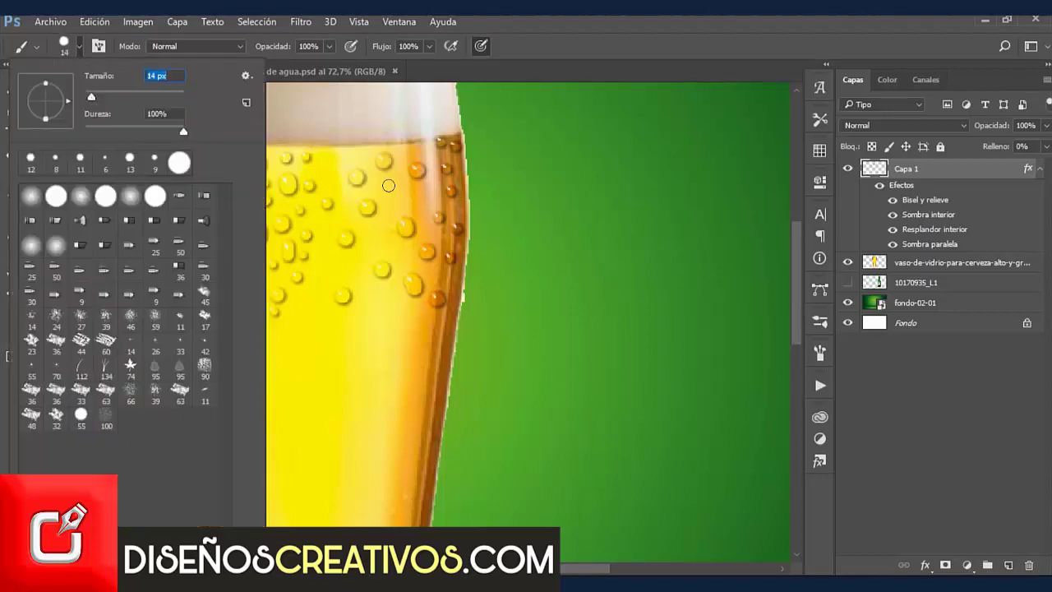
{"action": "key", "text": "Return"}
{"action": "left_click", "coordinate": [392, 318]}
{"action": "left_click", "coordinate": [328, 269]}
{"action": "left_click", "coordinate": [313, 313]}
- Shrink the brush to 7 px, then 4 px, and paint five tiny droplets on the glass
{"action": "left_click", "coordinate": [79, 46]}
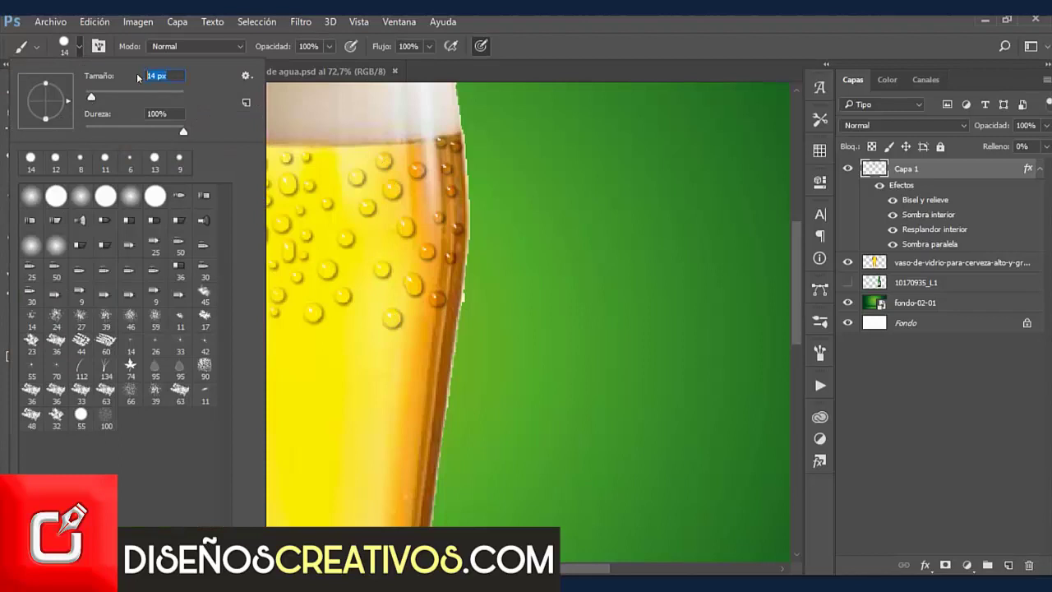
{"action": "type", "text": "7"}
{"action": "key", "text": "Return"}
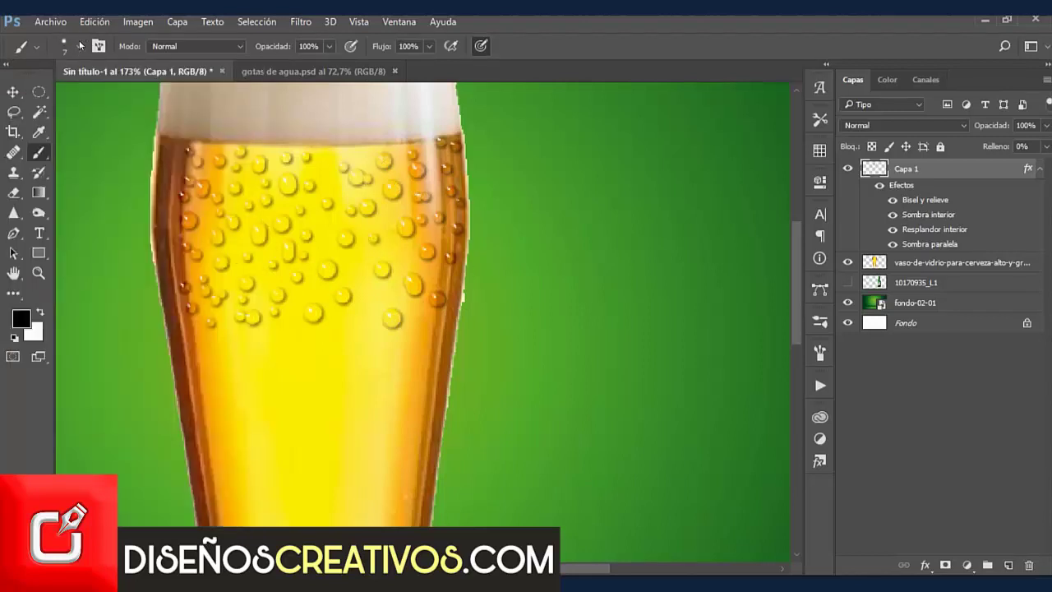
{"action": "left_click", "coordinate": [79, 46]}
{"action": "type", "text": "4"}
{"action": "key", "text": "Return"}
{"action": "left_click", "coordinate": [394, 210]}
{"action": "left_click", "coordinate": [321, 215]}
{"action": "left_click", "coordinate": [429, 180]}
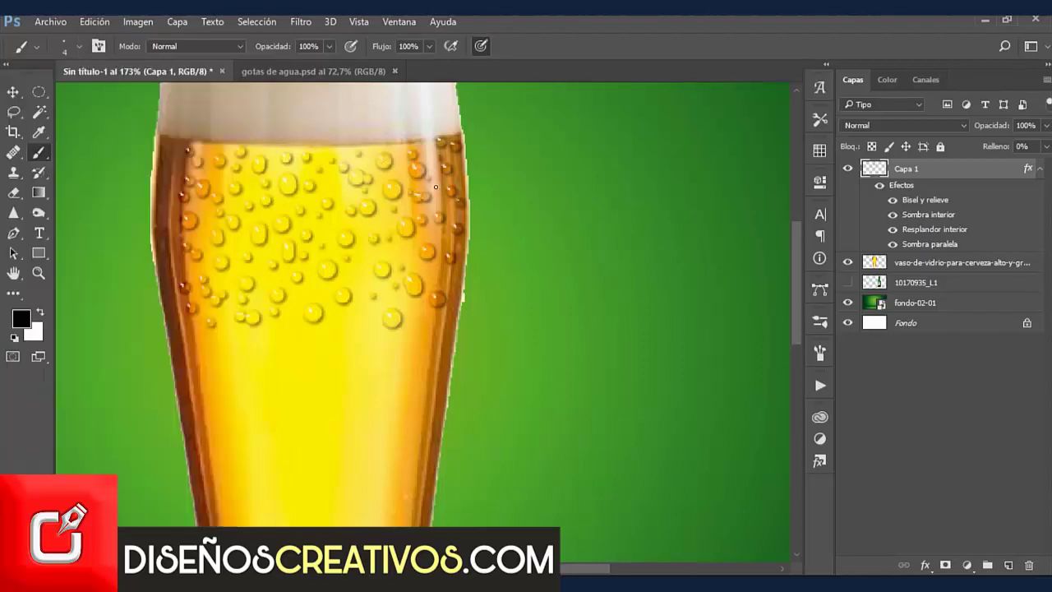
{"action": "left_click", "coordinate": [450, 218]}
{"action": "left_click", "coordinate": [444, 238]}
{"action": "left_click", "coordinate": [382, 298]}
{"action": "double_click", "coordinate": [13, 273]}
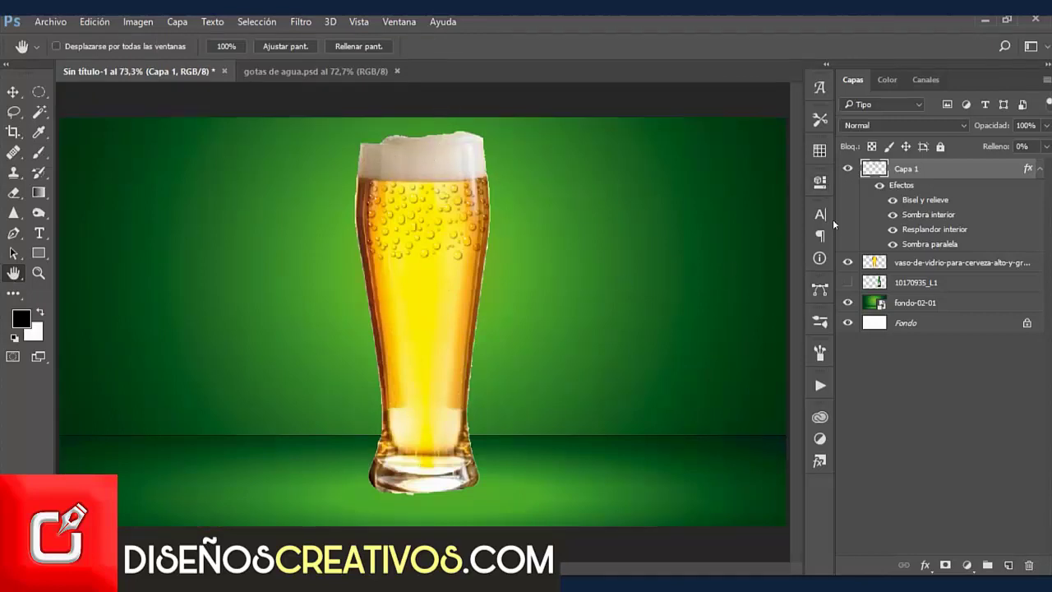
- Show the Heineken bottle layer, compare with gotas de agua.psd, then return to Sin título-1
{"action": "left_click", "coordinate": [848, 281]}
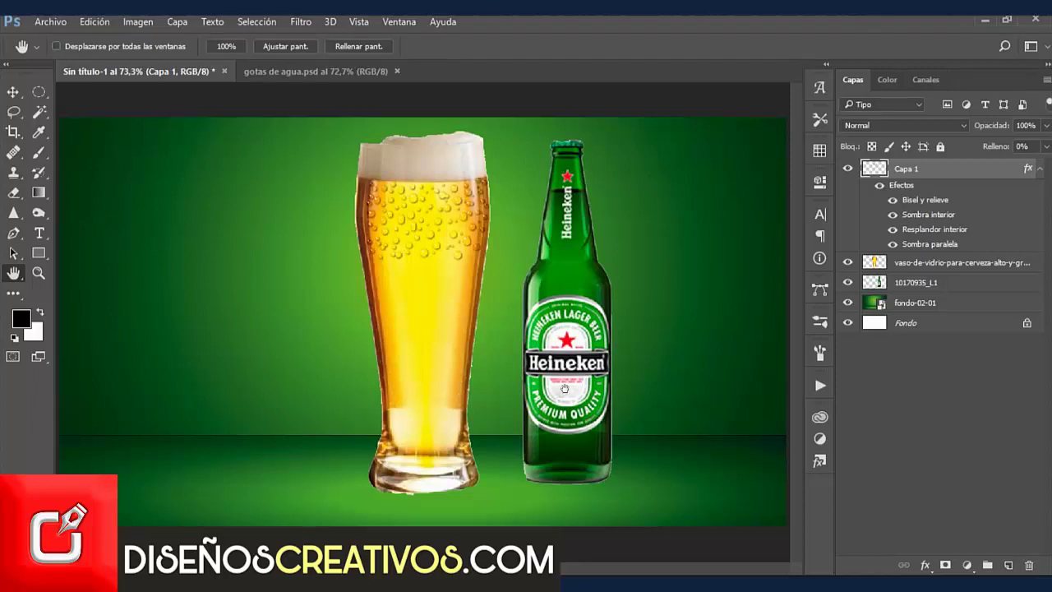
{"action": "left_click", "coordinate": [294, 74]}
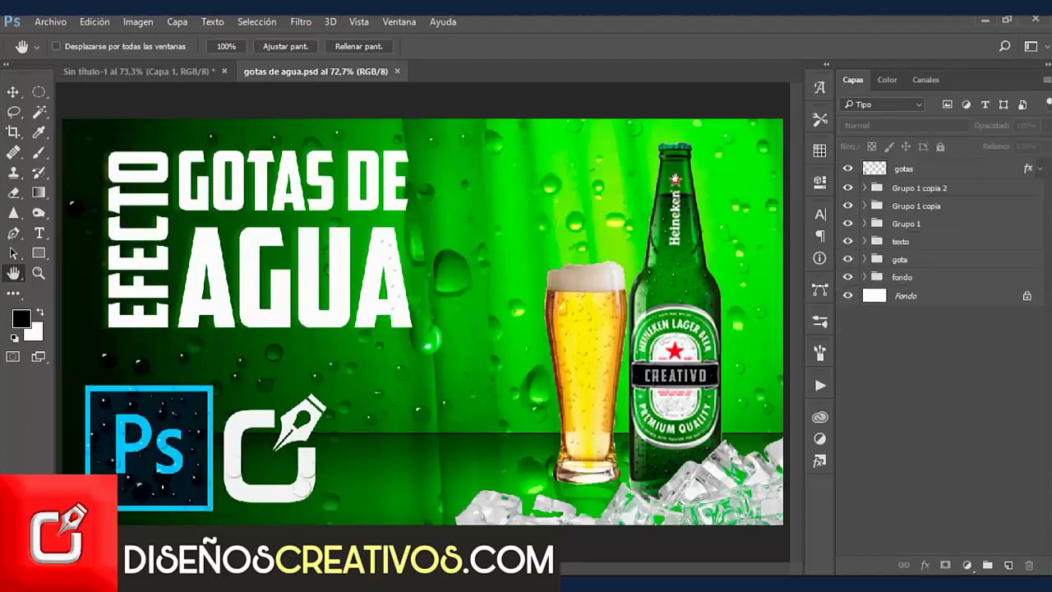
{"action": "scroll", "coordinate": [596, 378], "scroll_direction": "up", "scroll_amount": 2}
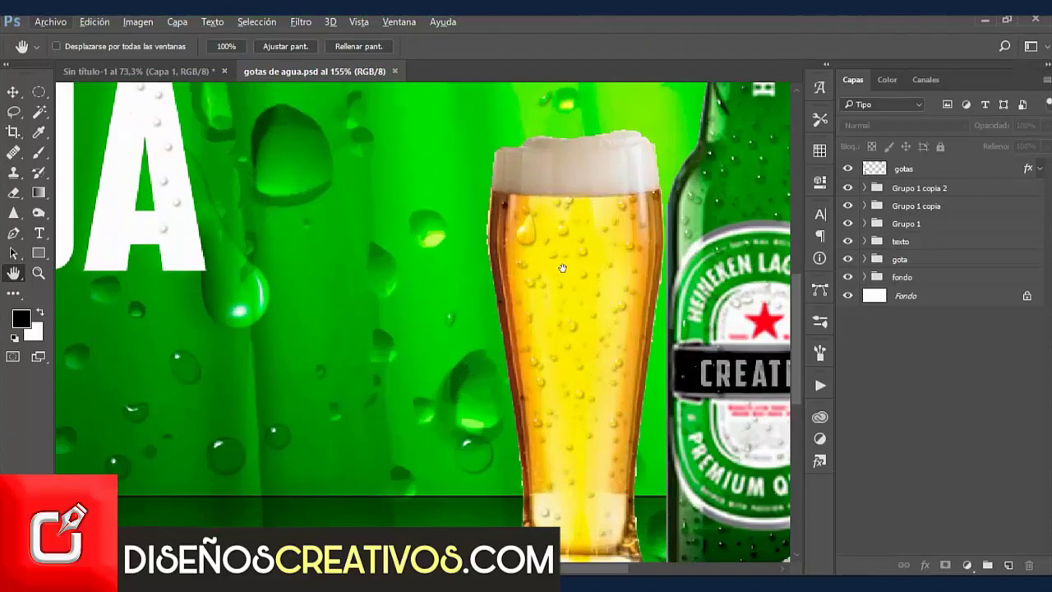
{"action": "scroll", "coordinate": [596, 377], "scroll_direction": "up", "scroll_amount": 2}
{"action": "key", "text": "ctrl+Tab"}
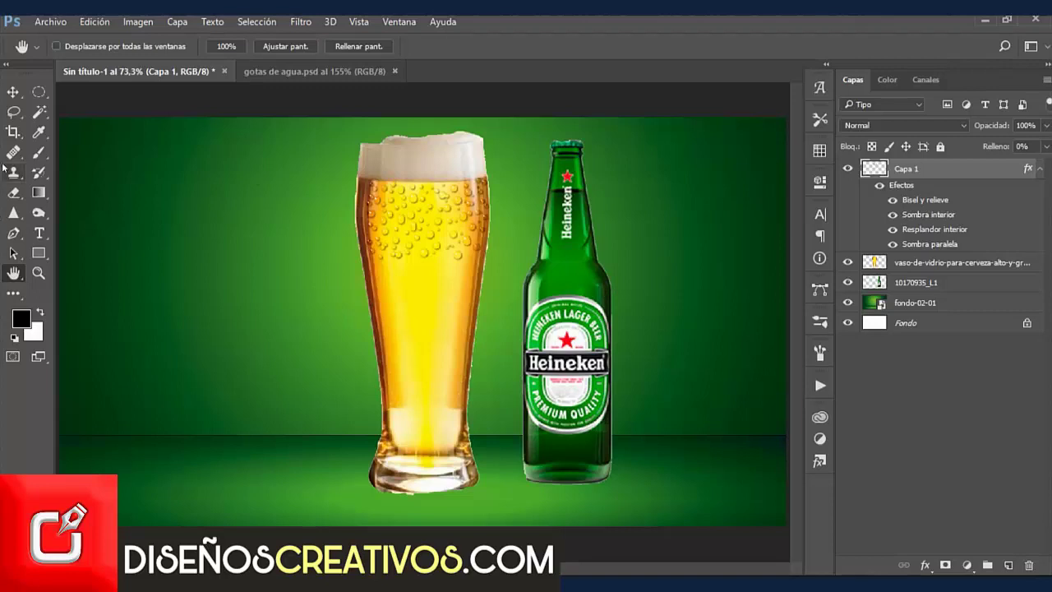
{"action": "left_click", "coordinate": [13, 93]}
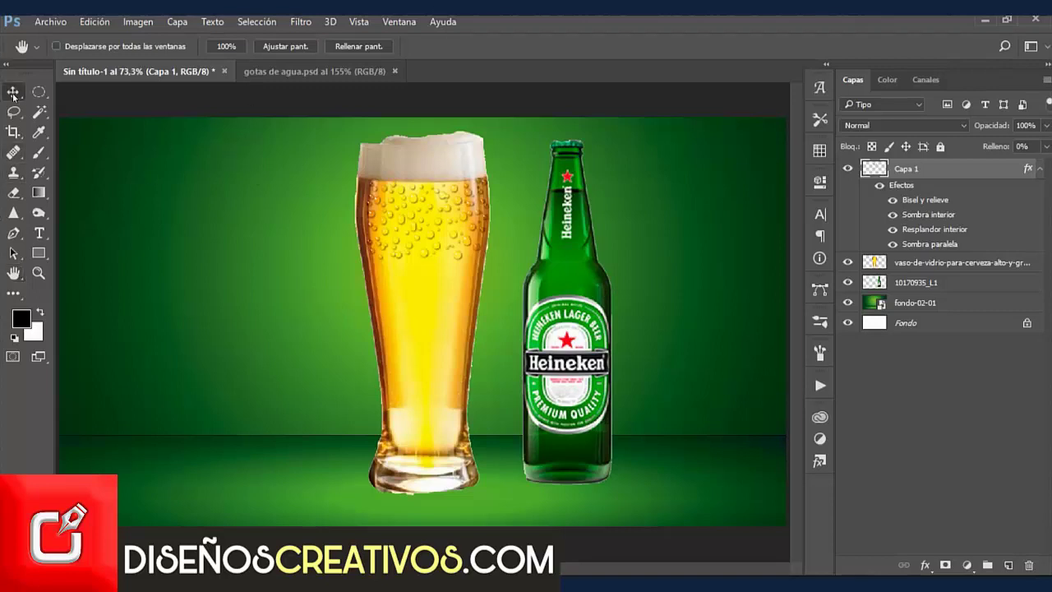
- Save Capa 1's droplet effects from the Styles panel as a new style named 'gotas de agua 2'
{"action": "left_click", "coordinate": [402, 23]}
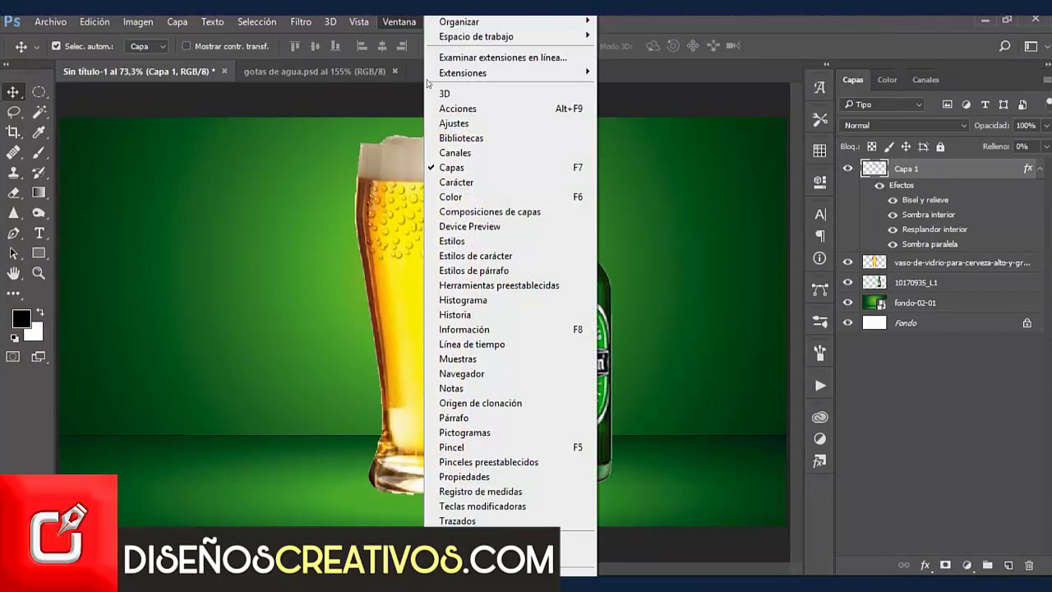
{"action": "left_click", "coordinate": [468, 245]}
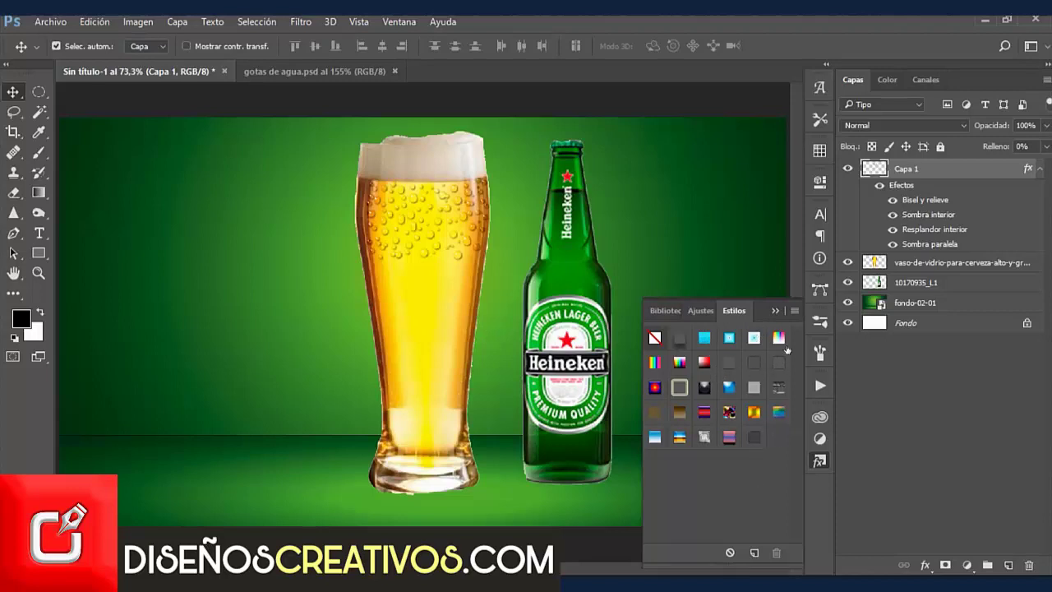
{"action": "left_click", "coordinate": [794, 311]}
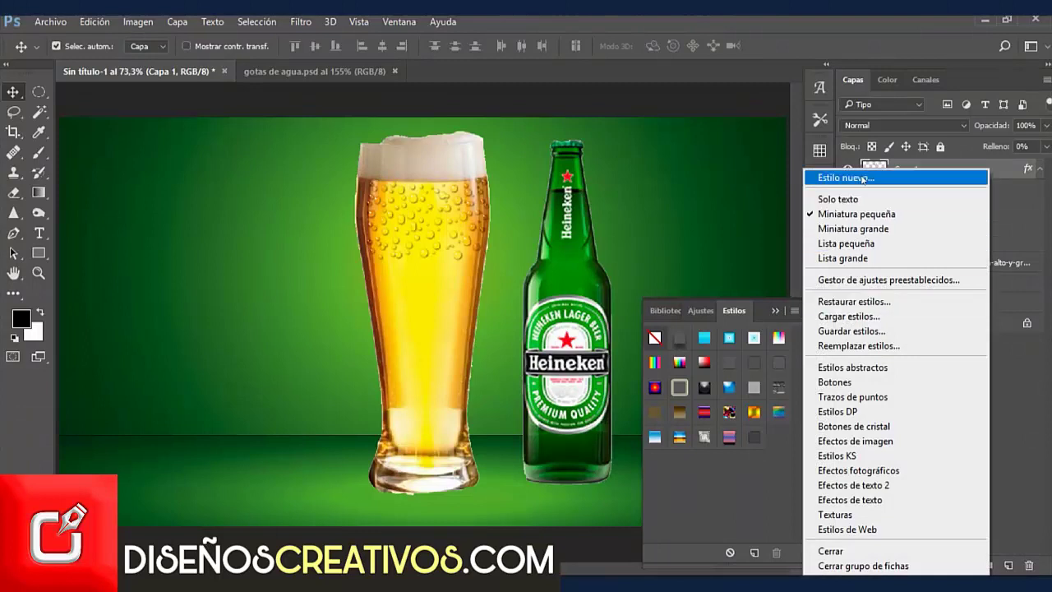
{"action": "left_click", "coordinate": [862, 179]}
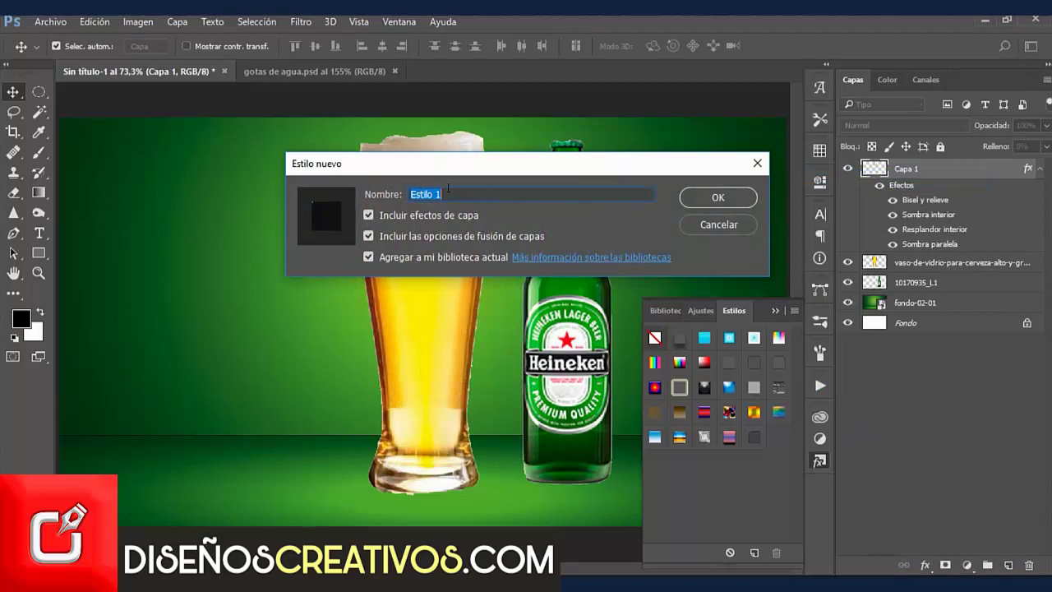
{"action": "type", "text": "g"}
{"action": "type", "text": "otas de agua 2"}
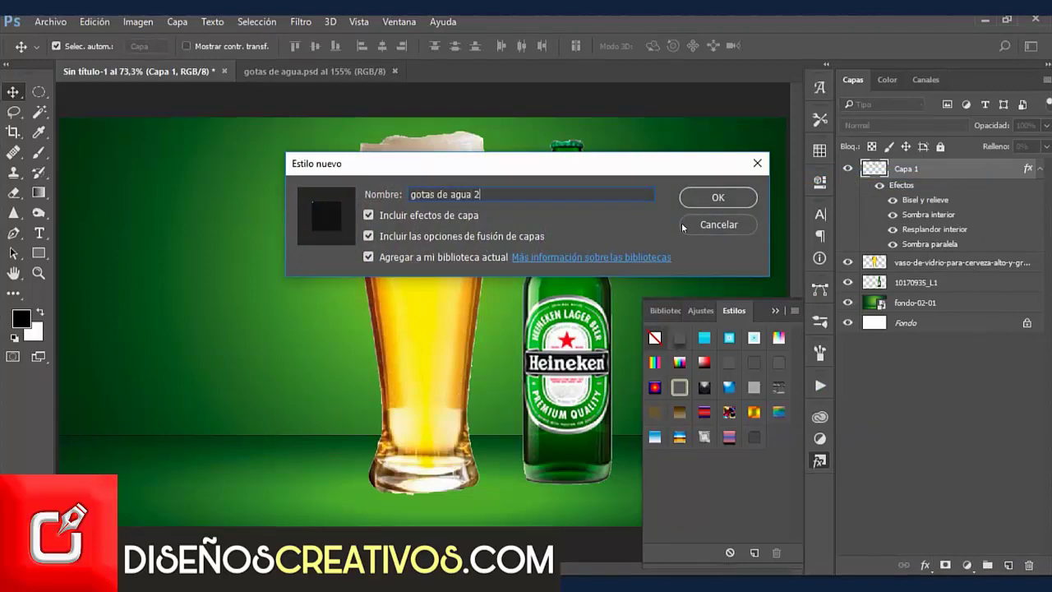
{"action": "left_click", "coordinate": [707, 199]}
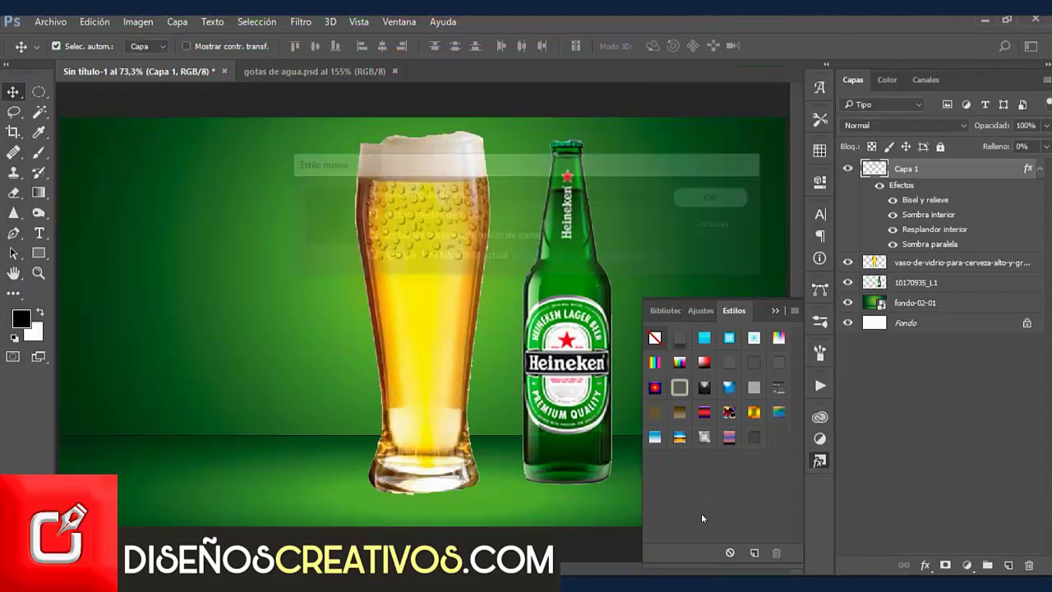